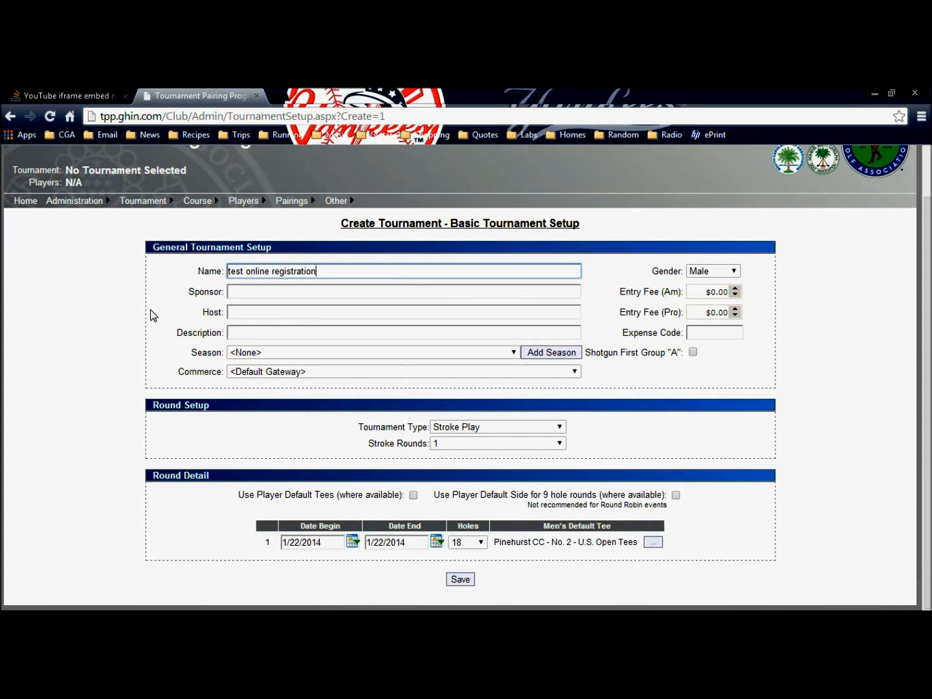
# Assign the tournament to the 2014 Seminars season, enable player default tees where available, and save the new tournament.
pyautogui.click(476, 355)
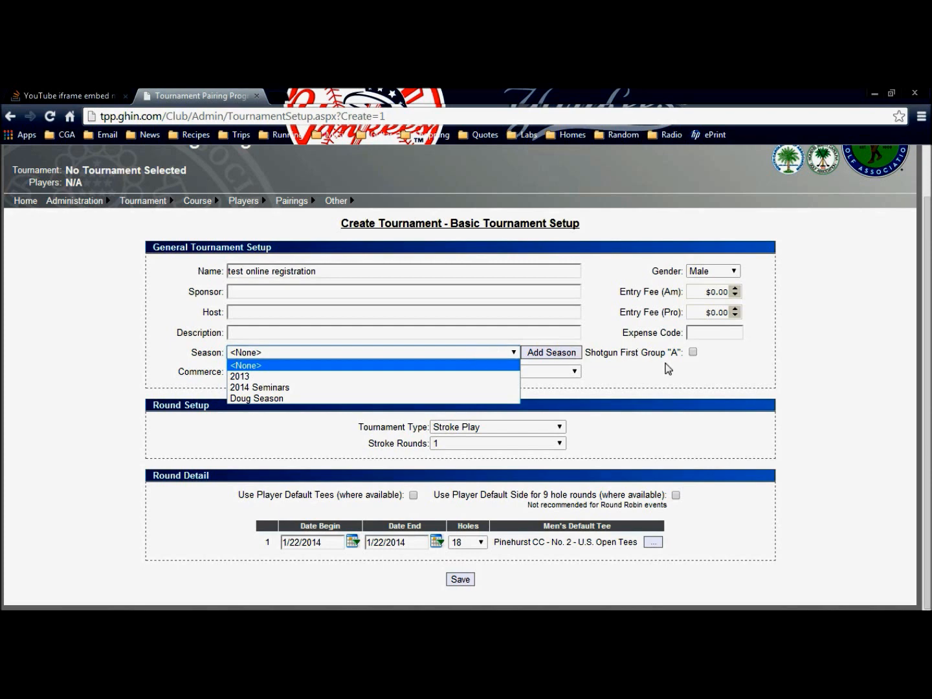
pyautogui.click(463, 387)
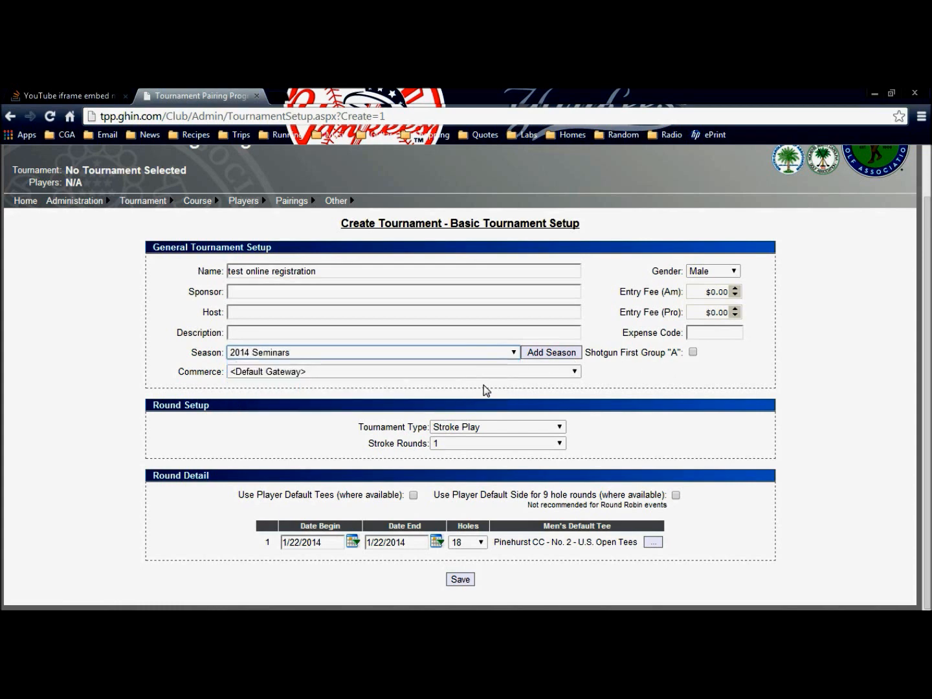
pyautogui.click(631, 379)
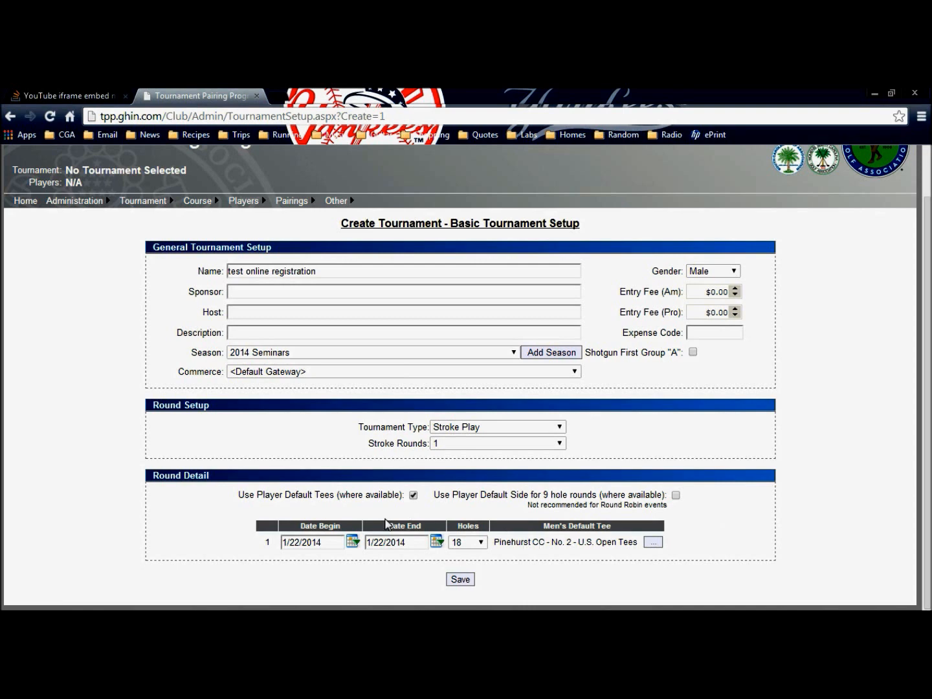
pyautogui.click(460, 579)
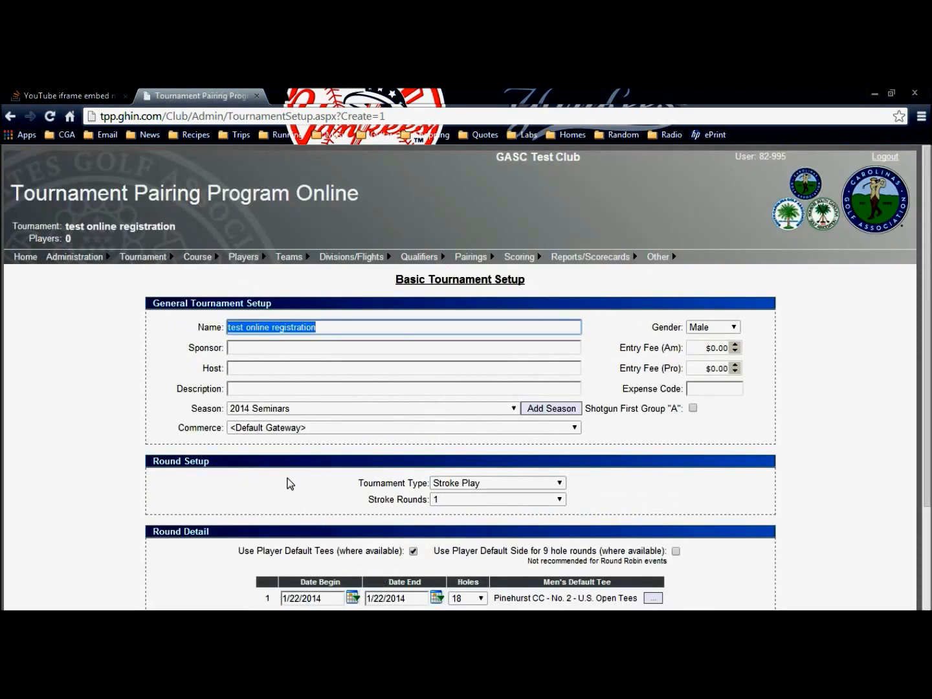
# Open the signup information settings for the newly created tournament.
pyautogui.scroll(-2, 289, 481)
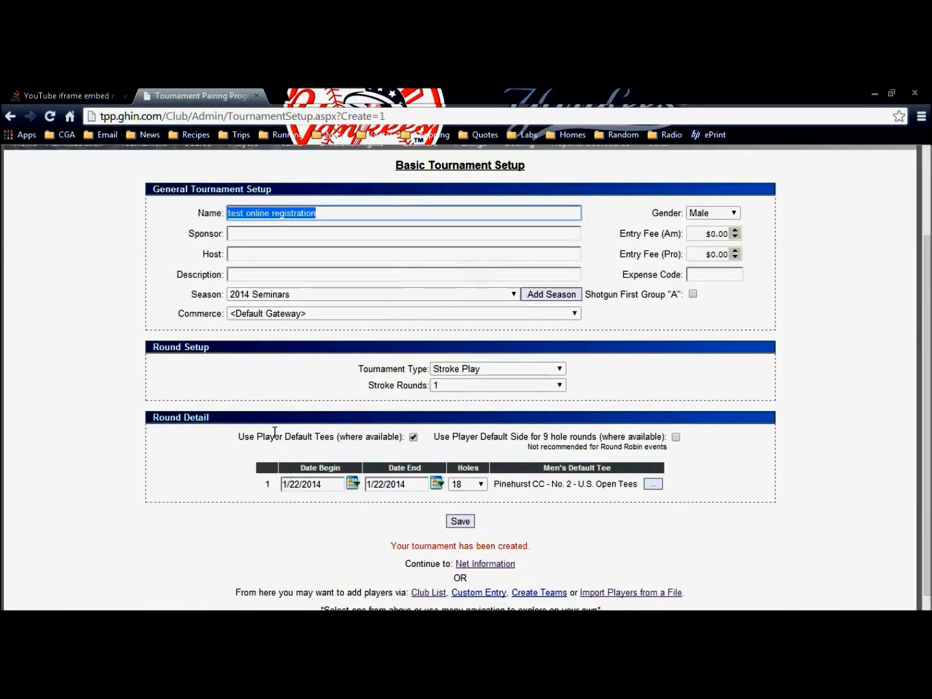
pyautogui.scroll(2, 274, 433)
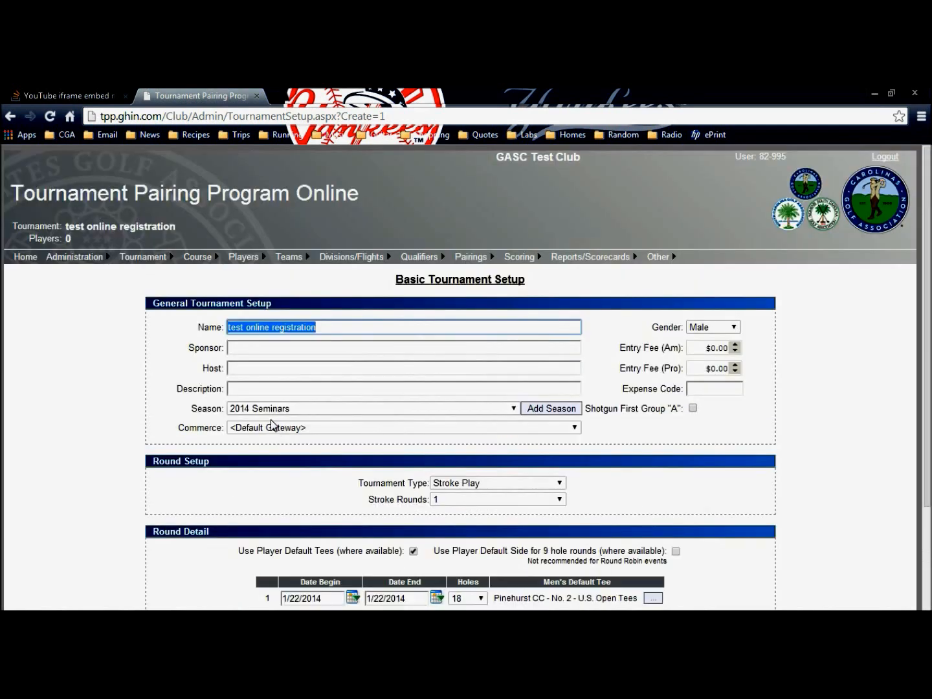
pyautogui.moveTo(145, 258)
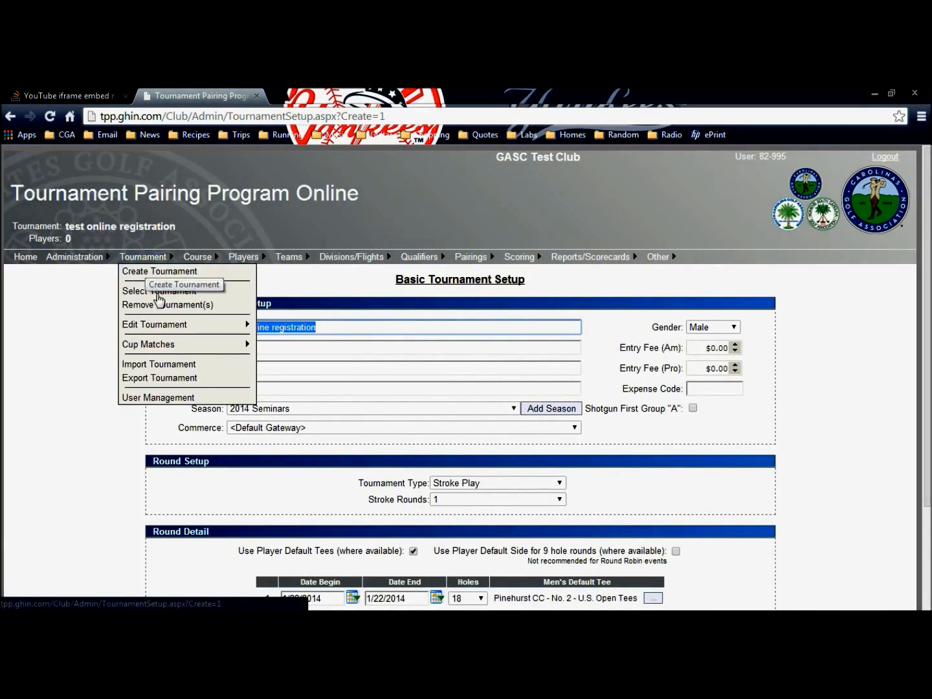
pyautogui.moveTo(170, 325)
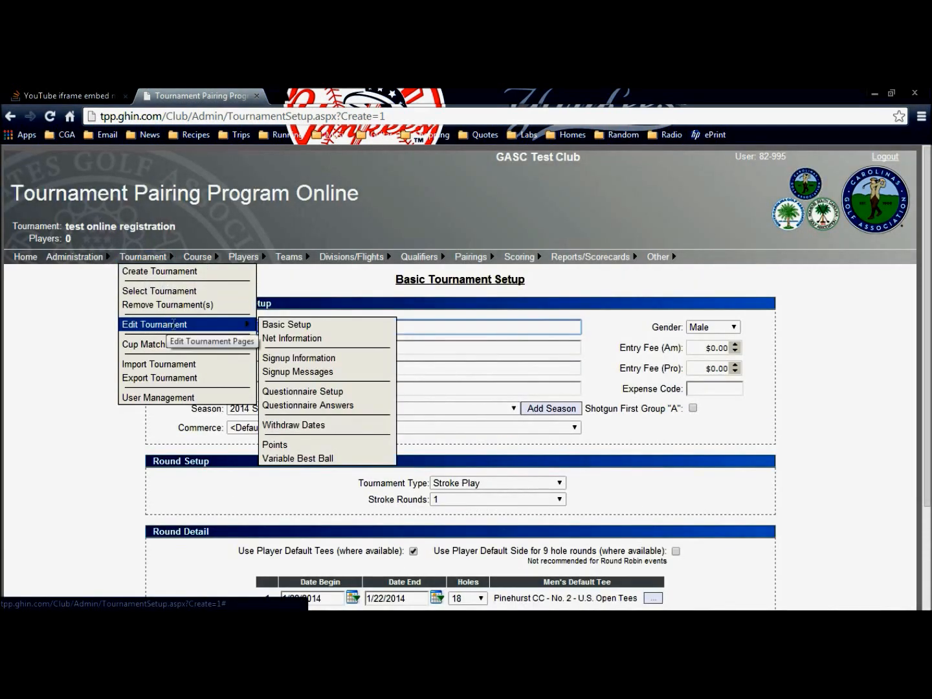
pyautogui.click(295, 362)
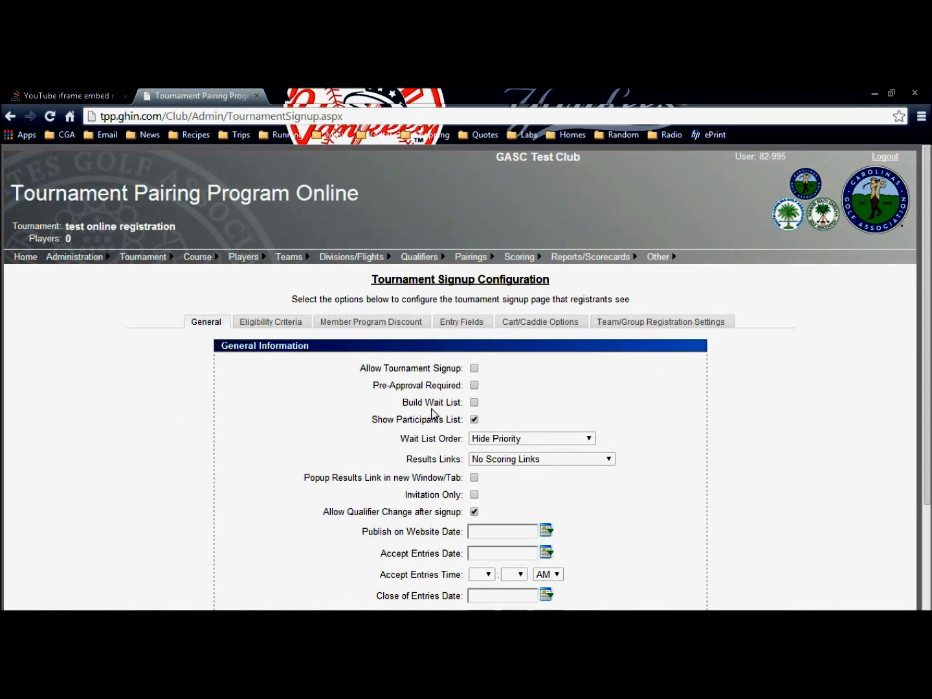
# Allow tournament signup, enable building a wait list, and set the player limit to 100.
pyautogui.scroll(-2, 689, 377)
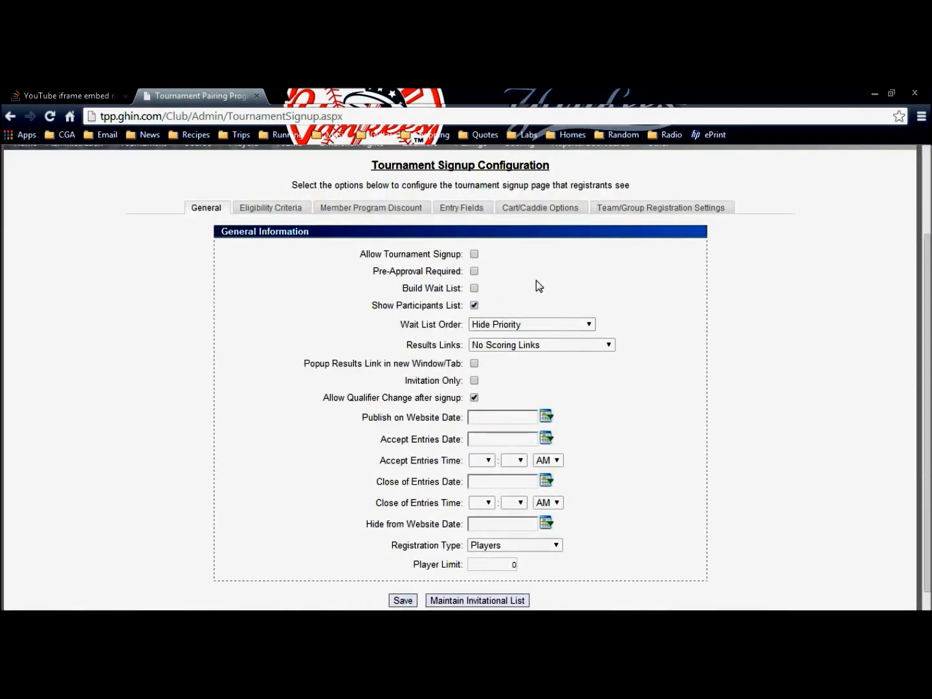
pyautogui.click(474, 253)
pyautogui.click(475, 289)
pyautogui.doubleClick(515, 566)
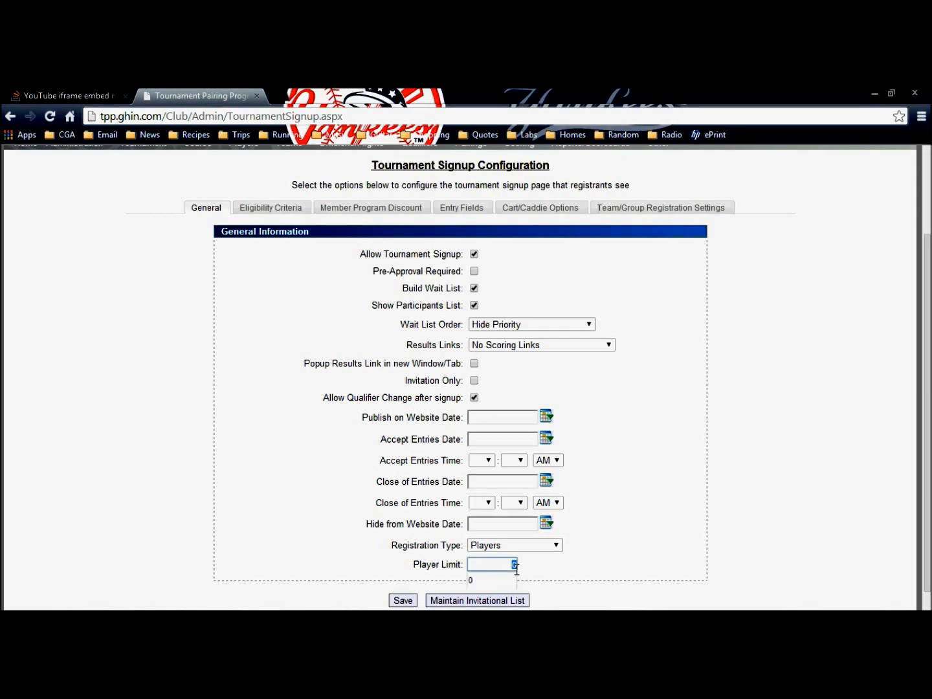
pyautogui.write('100')
pyautogui.click(534, 571)
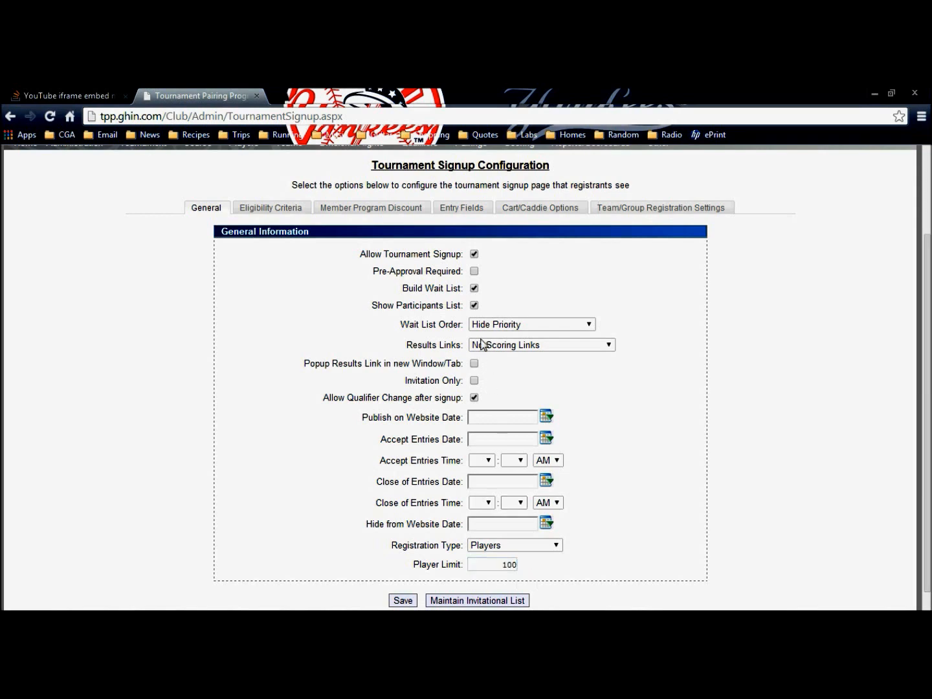
# Examine the available wait list order options without changing the selection.
pyautogui.click(475, 288)
pyautogui.click(588, 326)
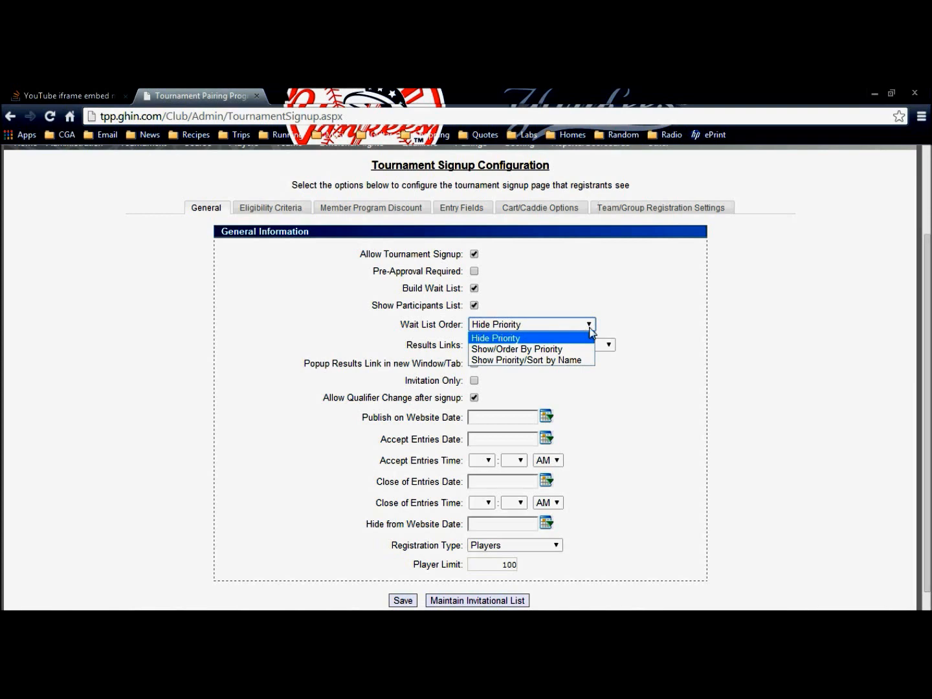
pyautogui.click(630, 319)
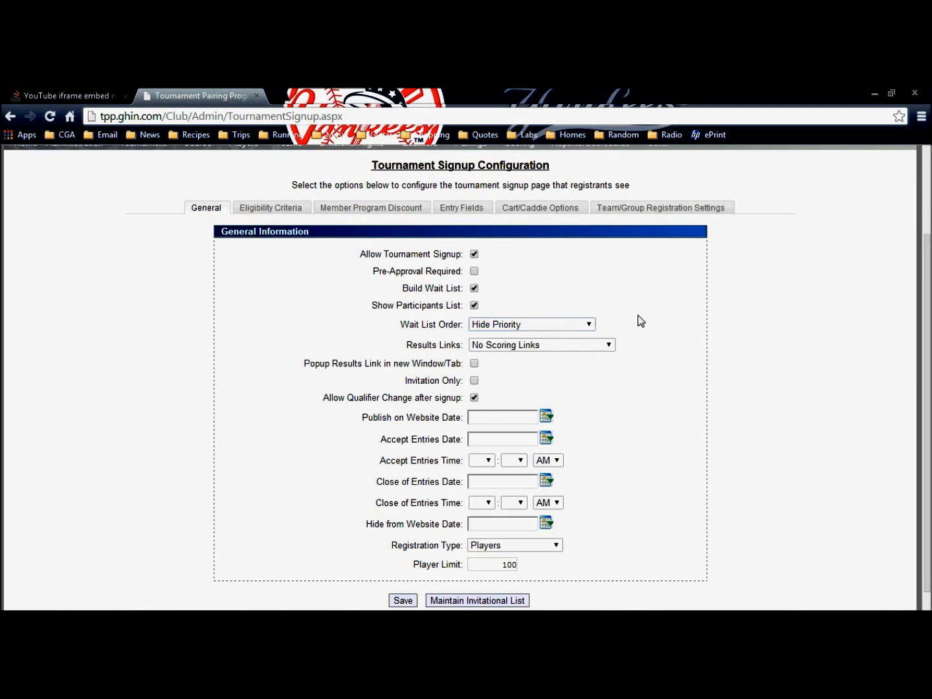
# Set results links to Event Pairings and Results Page with link texts "Results" and "Pairings", and have the results link pop up in a new window/tab.
pyautogui.click(612, 347)
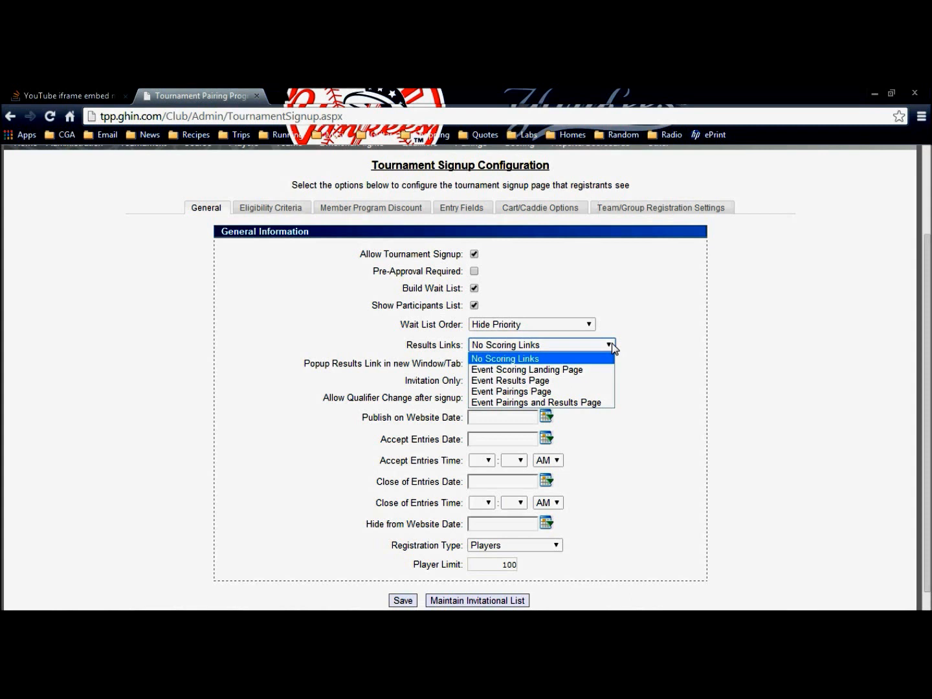
pyautogui.click(576, 402)
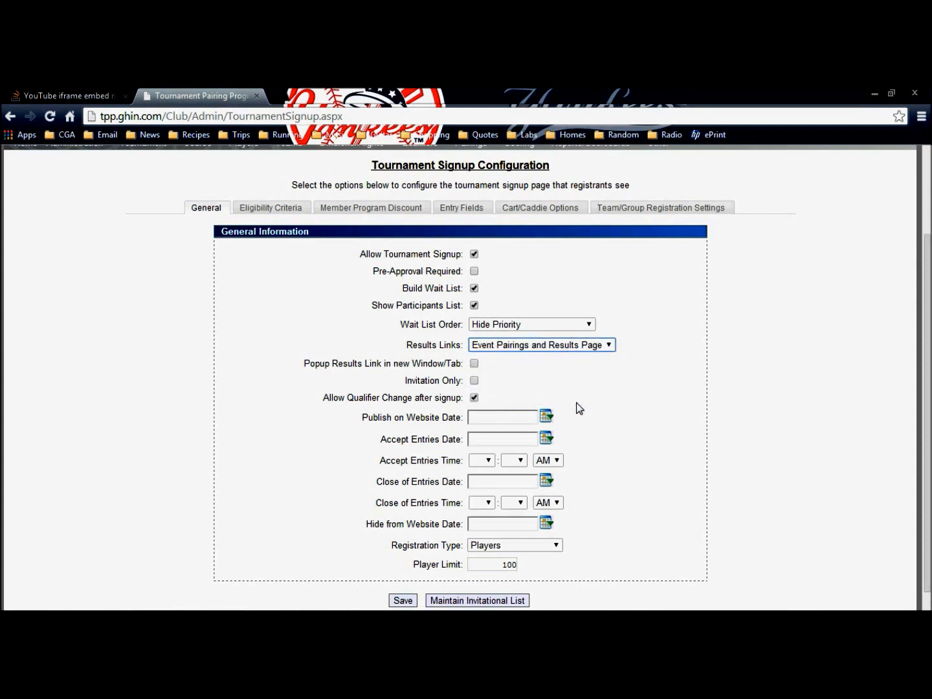
pyautogui.click(529, 369)
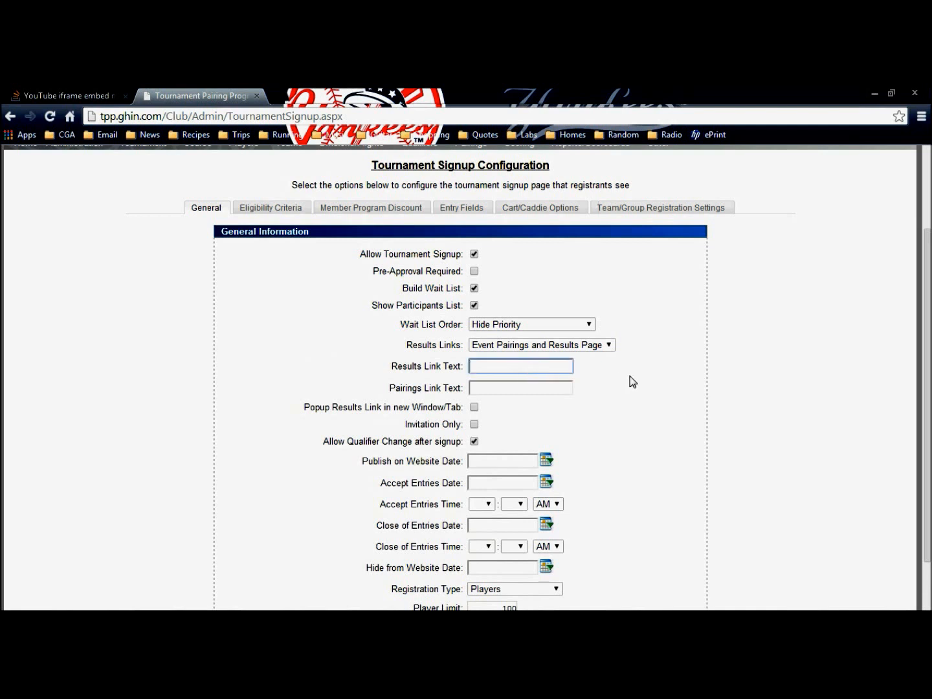
pyautogui.write('Results')
pyautogui.press('Tab')
pyautogui.write('P')
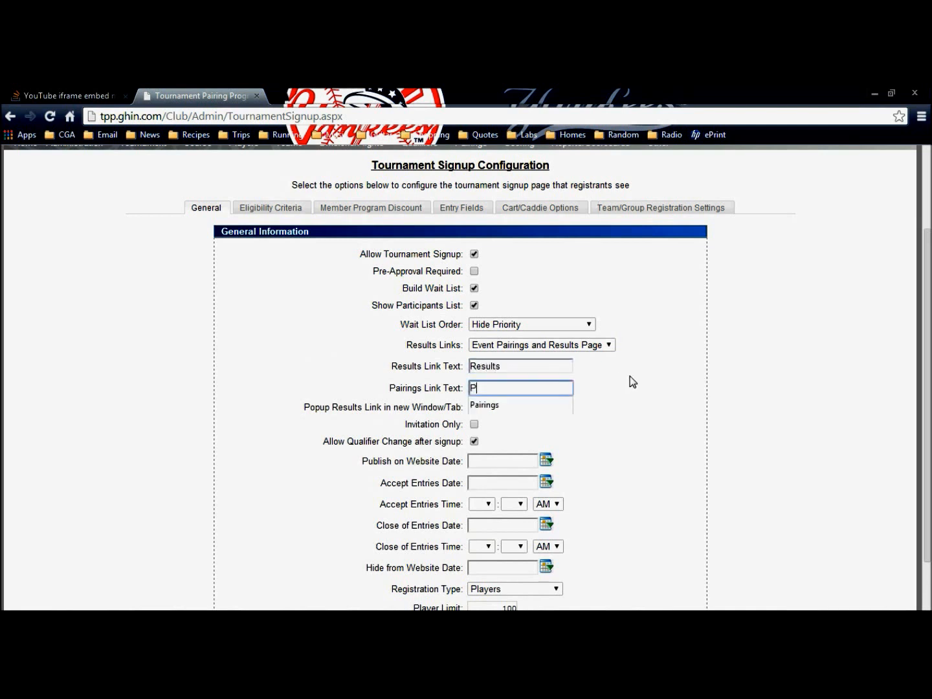
pyautogui.write('airings')
pyautogui.press('Tab')
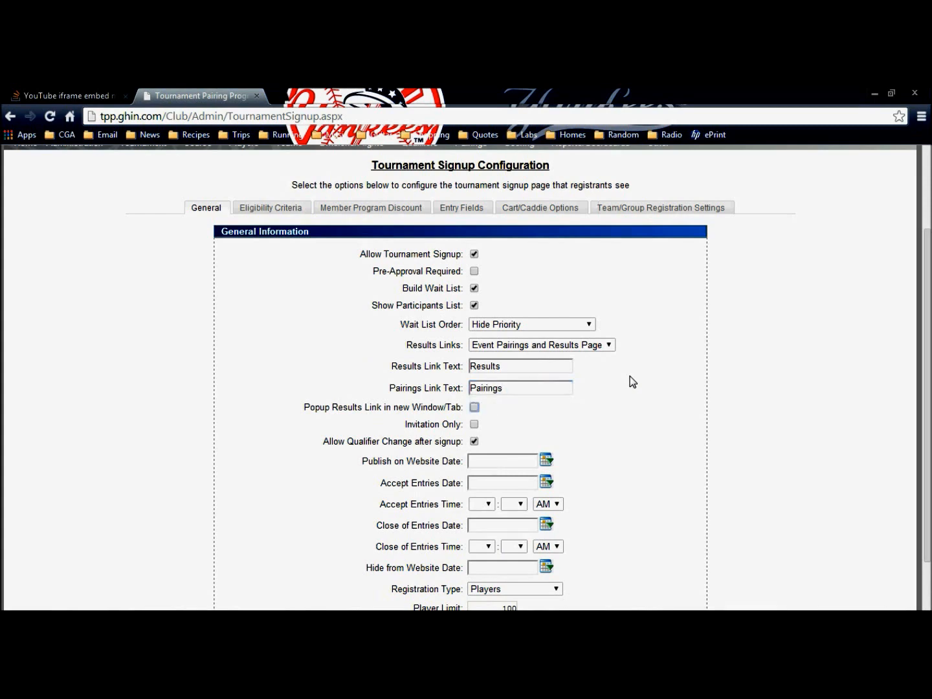
pyautogui.click(475, 407)
# Set the tournament's Publish on Website date to 1/22/2014.
pyautogui.scroll(-1, 651, 407)
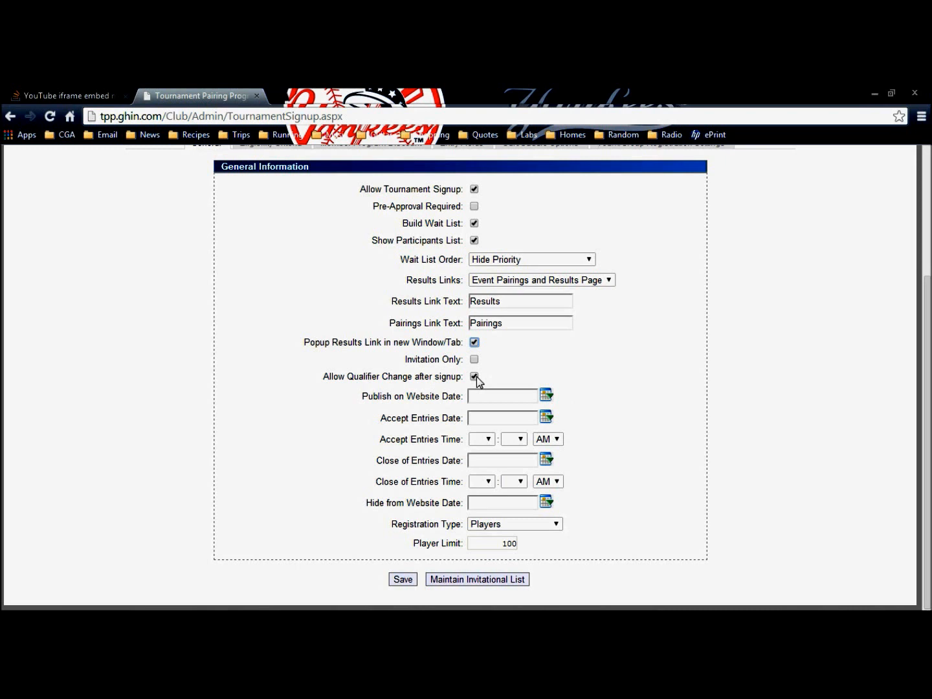
pyautogui.click(547, 396)
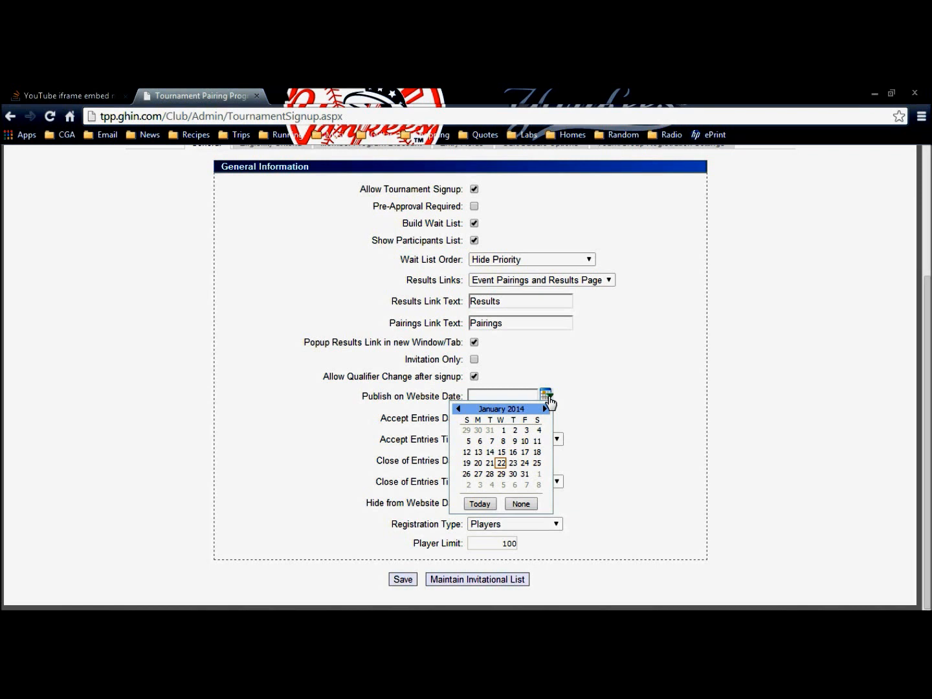
pyautogui.click(501, 463)
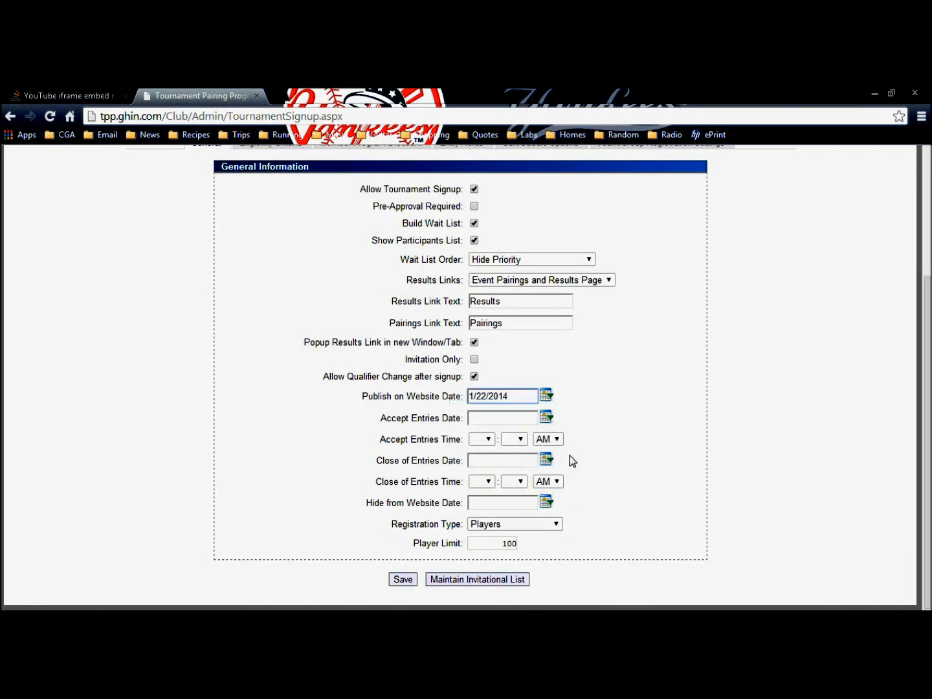
# Set entries to be accepted from 1/24/2014 at 5:00 PM.
pyautogui.click(547, 419)
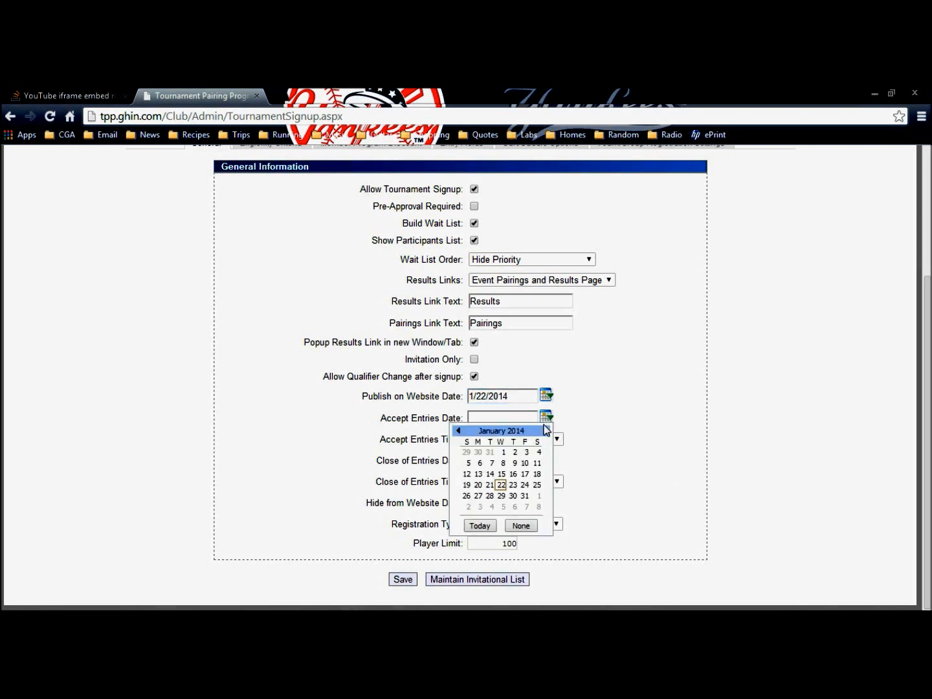
pyautogui.click(526, 486)
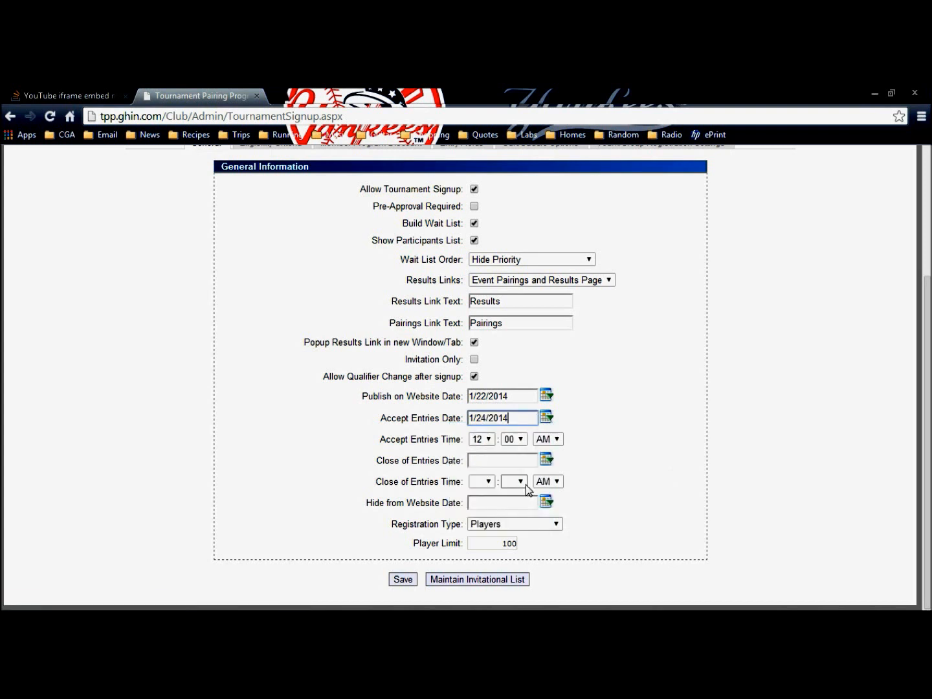
pyautogui.click(489, 440)
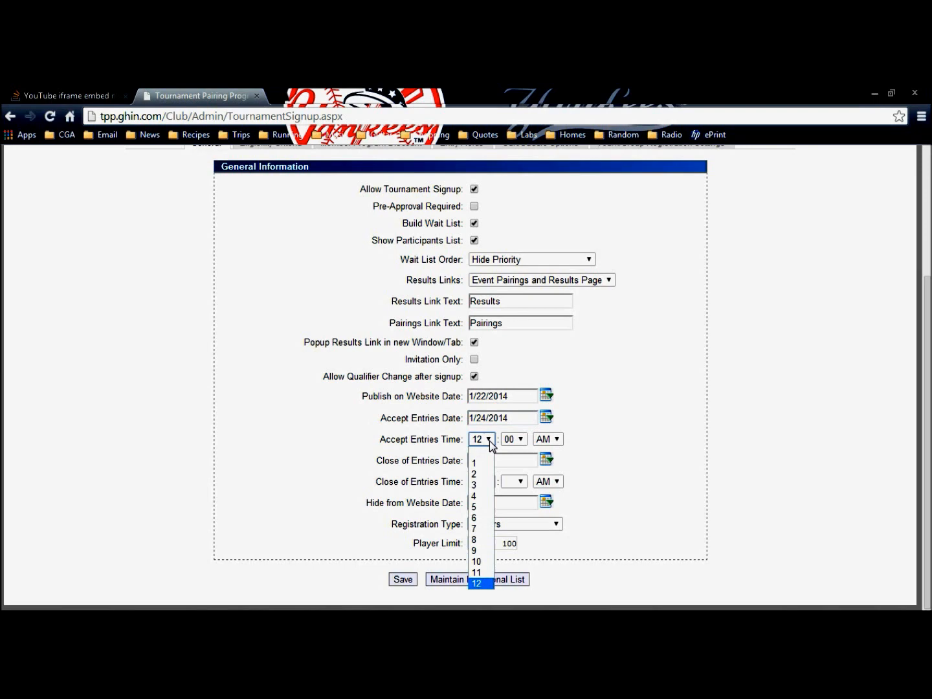
pyautogui.click(490, 504)
pyautogui.click(558, 441)
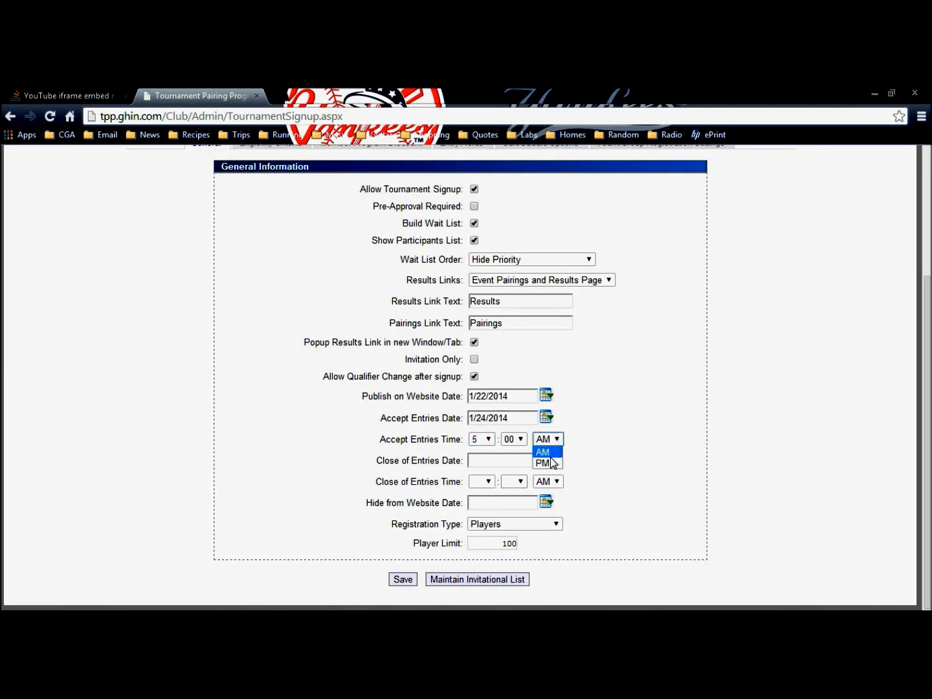
pyautogui.click(550, 464)
# Set the close of entries to 1/25/2014 at 5:00 PM.
pyautogui.click(507, 459)
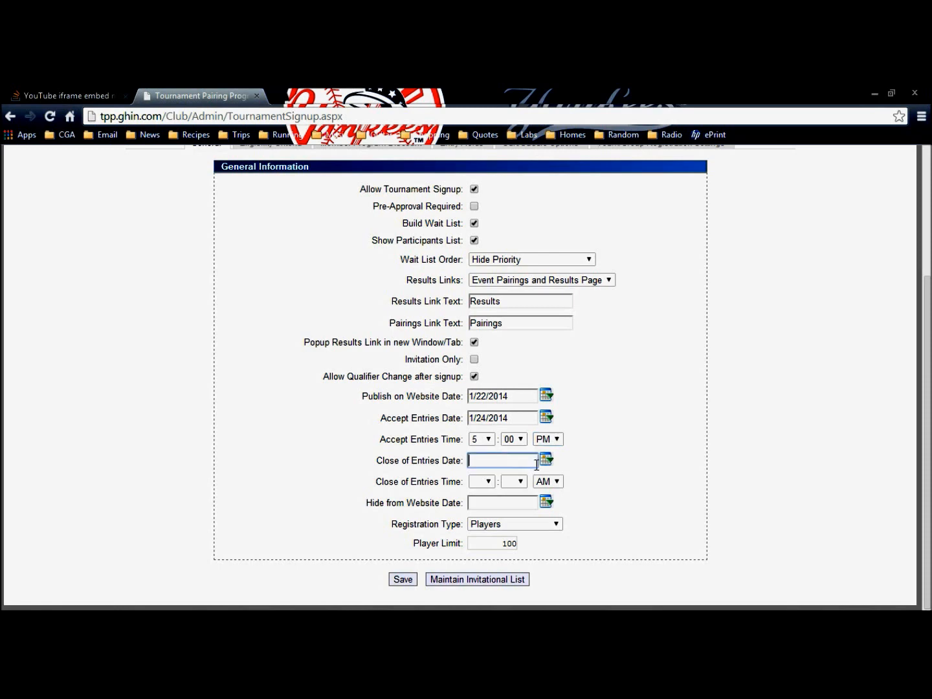
pyautogui.click(547, 462)
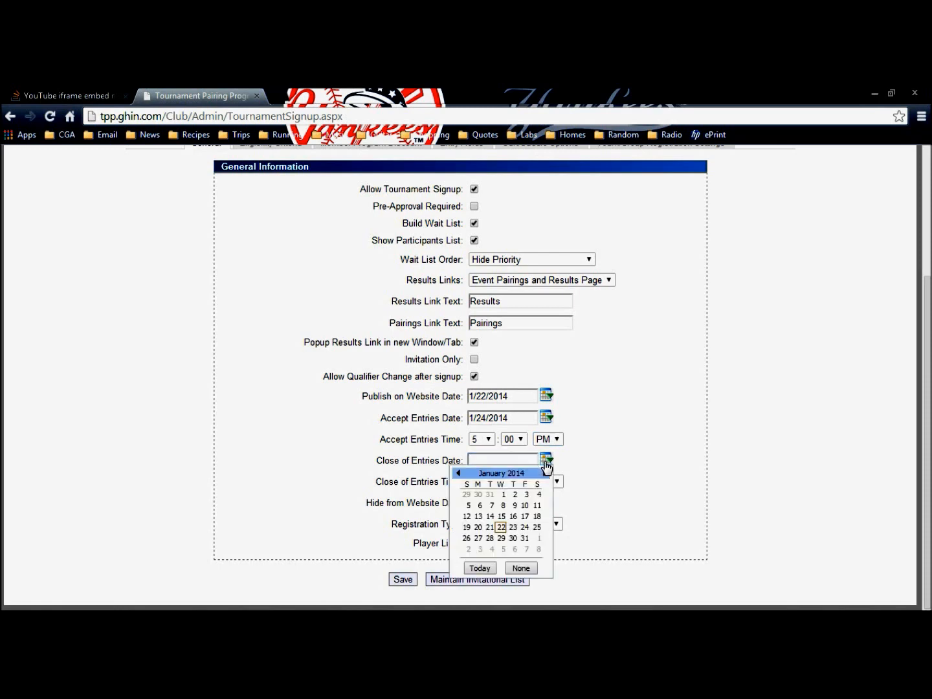
pyautogui.click(537, 528)
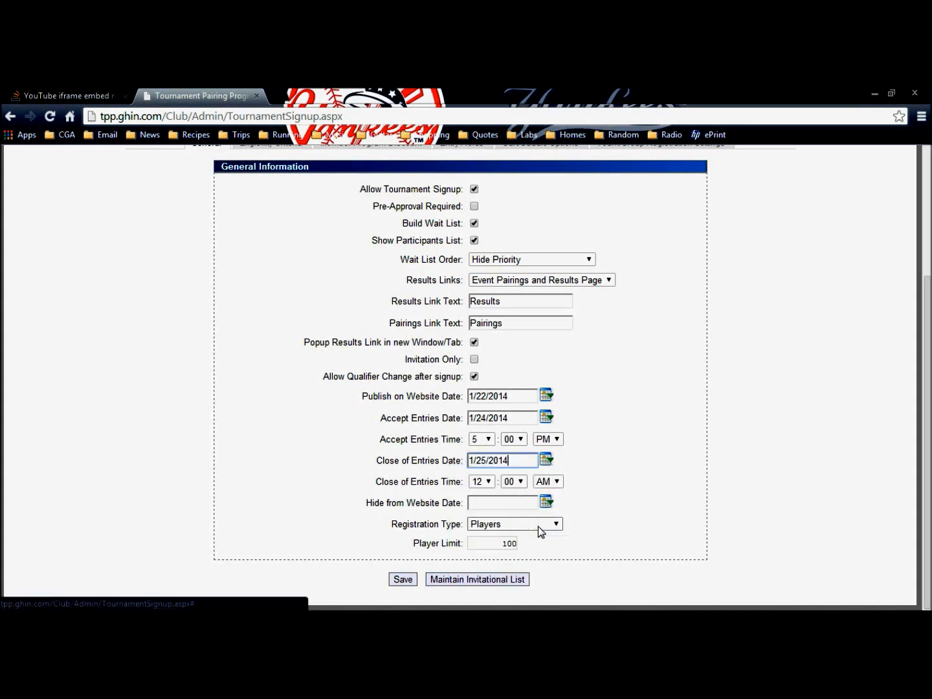
pyautogui.click(488, 483)
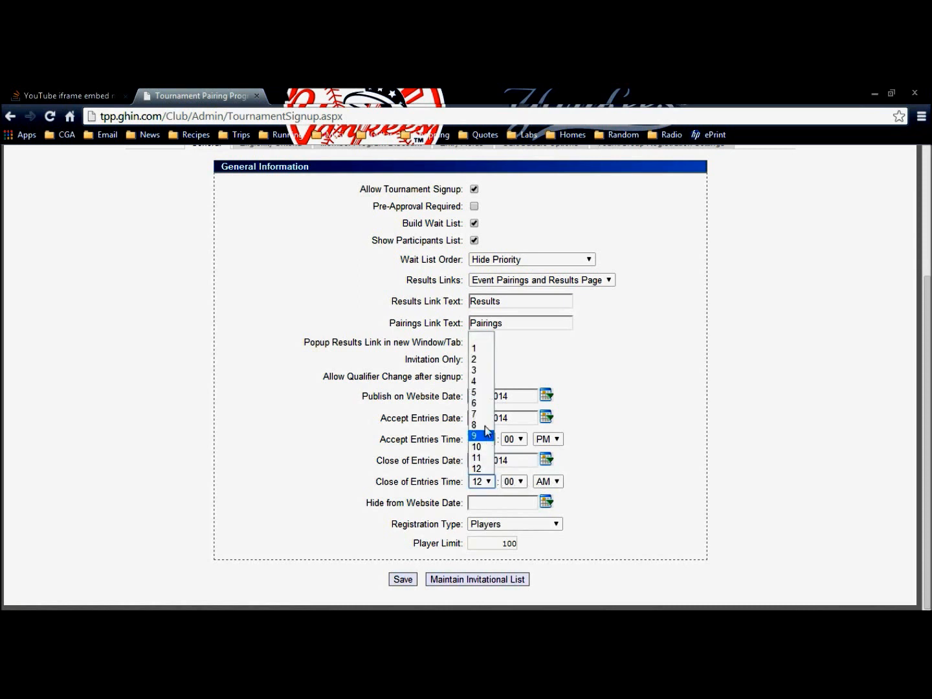
pyautogui.click(487, 400)
pyautogui.click(556, 483)
pyautogui.click(543, 506)
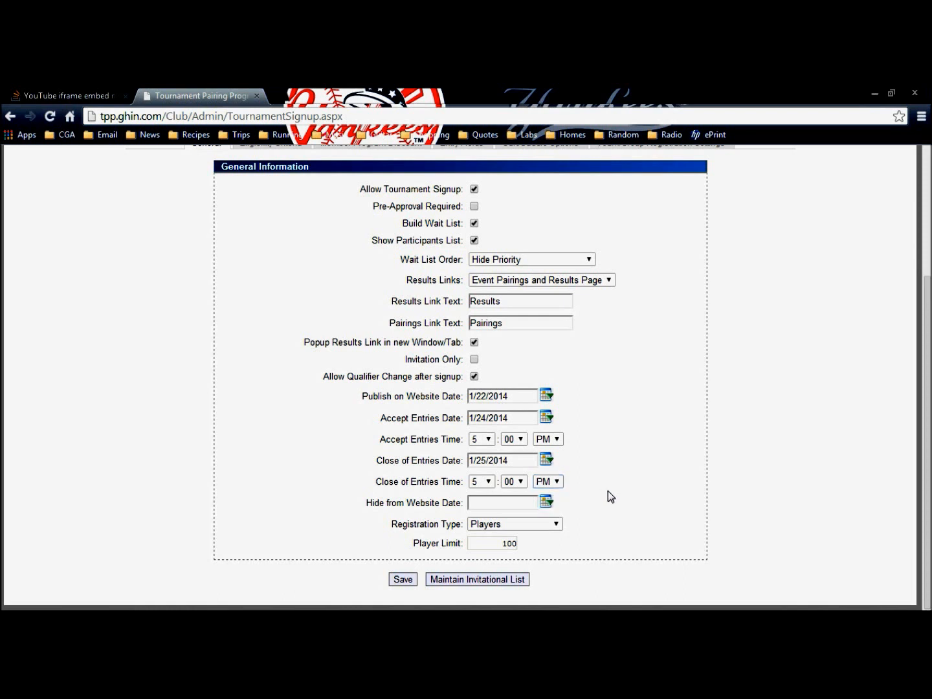
# Set the Hide from Website date to 1/29/2014 and change the registration type to Teams.
pyautogui.click(547, 503)
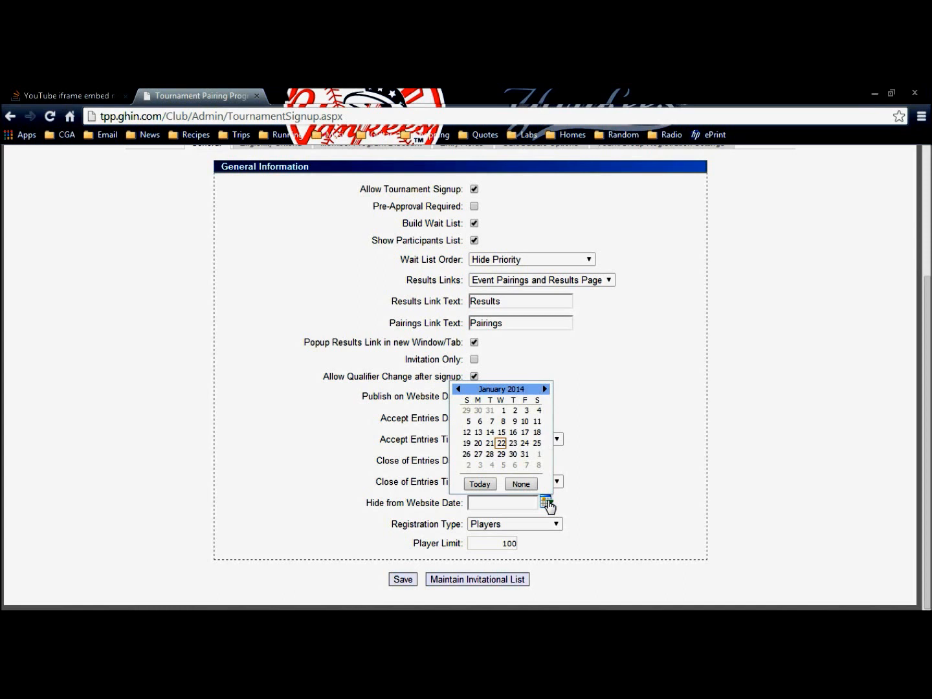
pyautogui.click(502, 455)
pyautogui.click(609, 516)
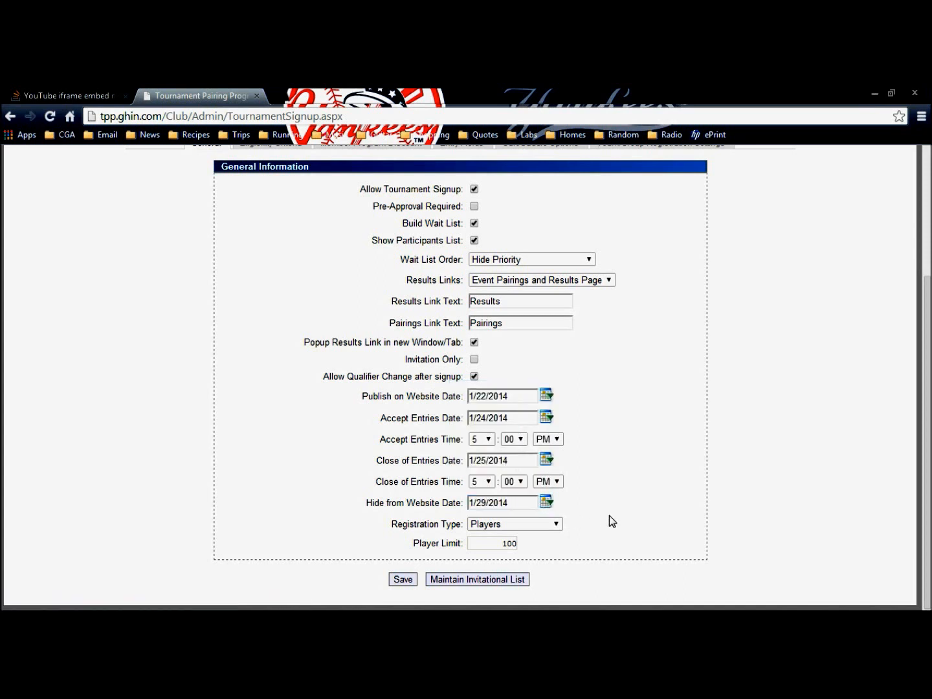
pyautogui.click(556, 525)
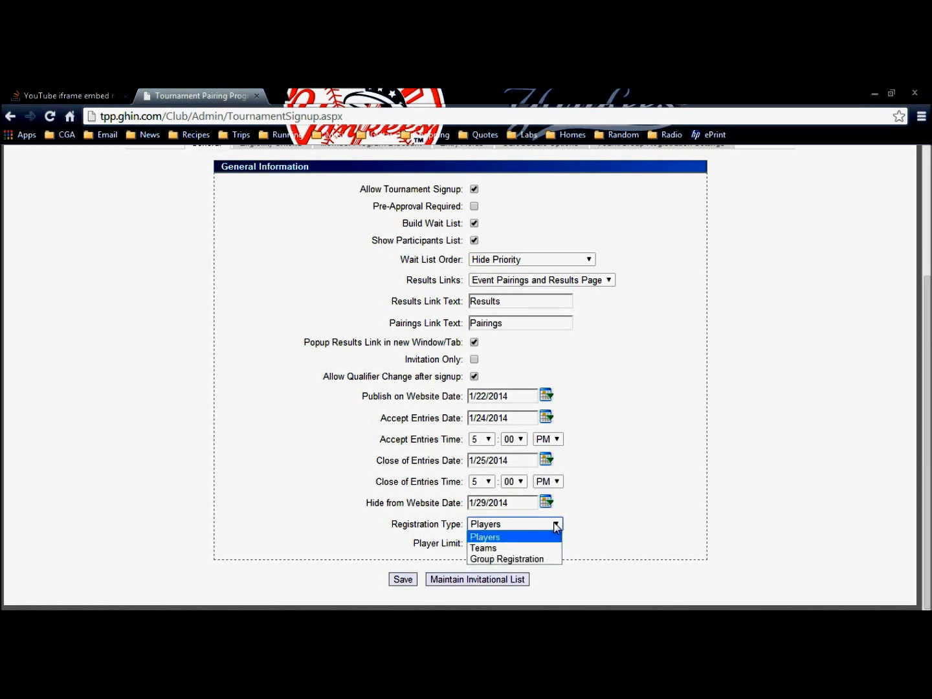
pyautogui.click(522, 546)
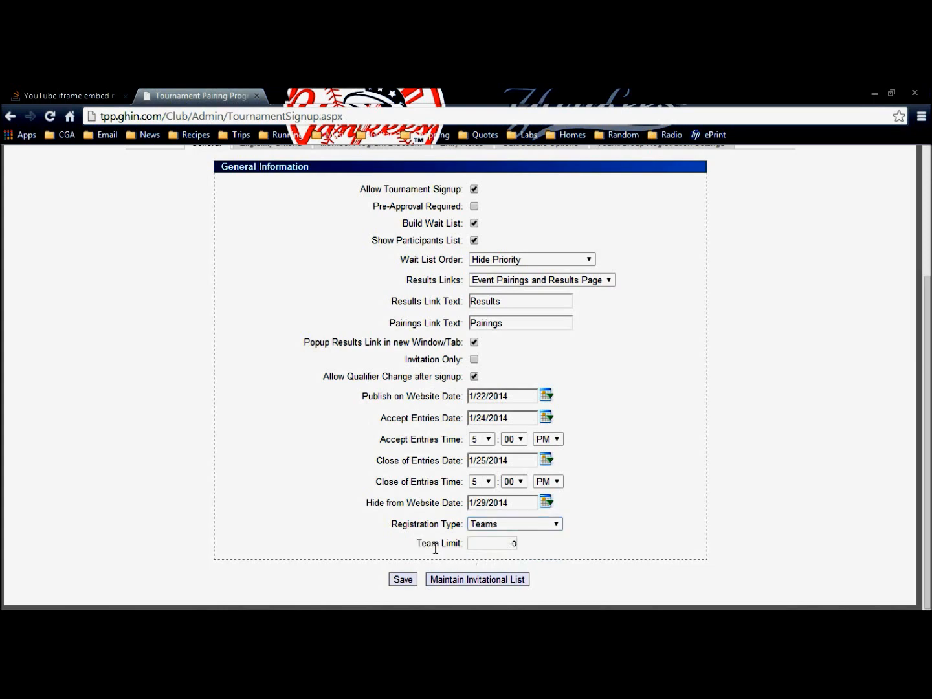
# Set the Team Limit to 50 and save the general signup settings.
pyautogui.doubleClick(512, 545)
pyautogui.write('50')
pyautogui.click(402, 580)
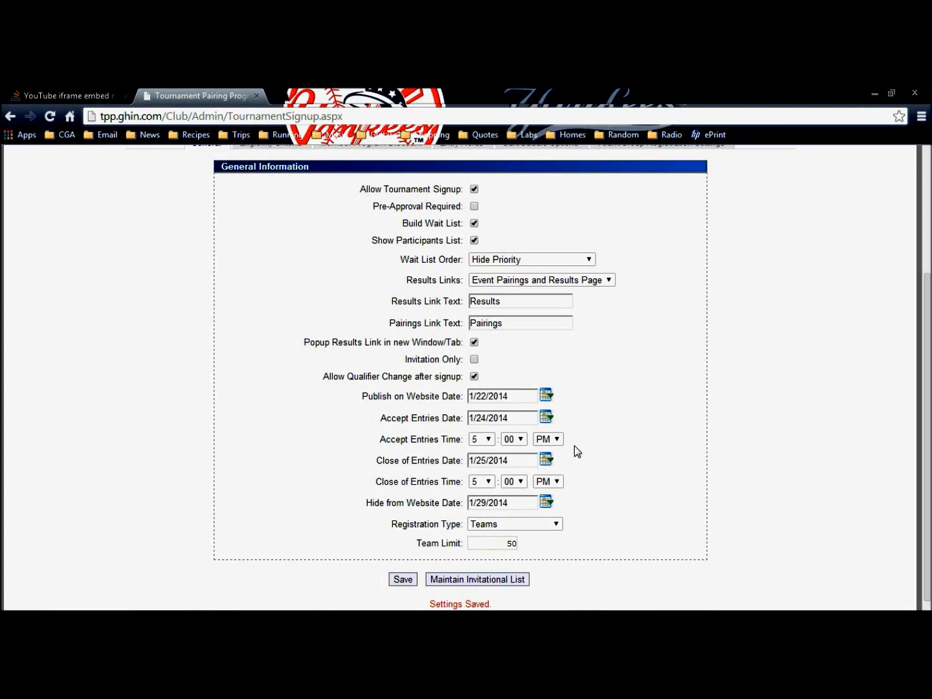
# In the basic tournament setup, set round 1's begin and end dates to 1/25/2014 and save.
pyautogui.scroll(2, 139, 272)
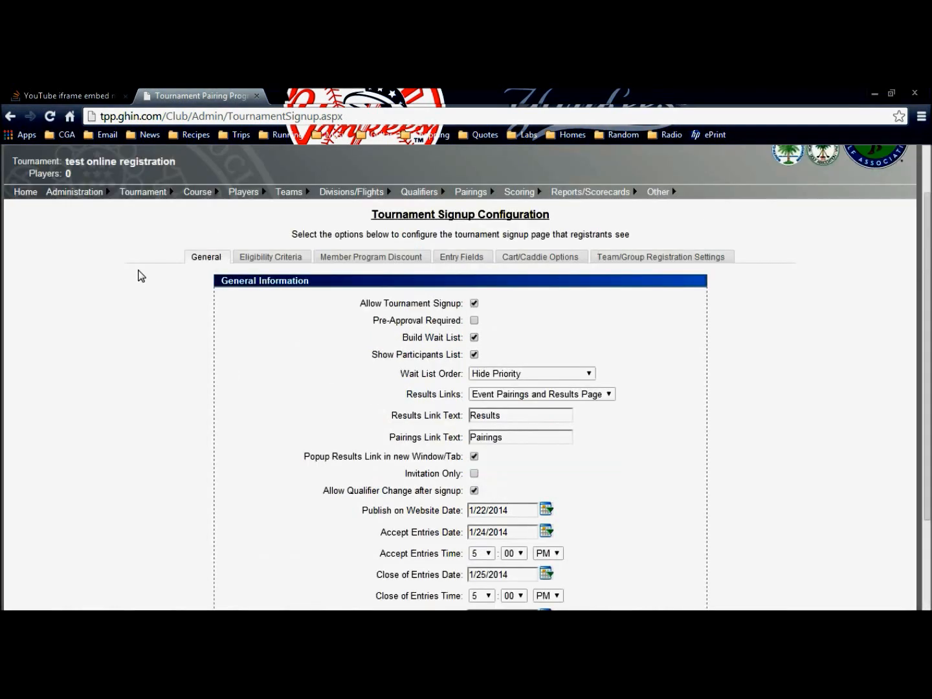
pyautogui.moveTo(143, 191)
pyautogui.moveTo(195, 259)
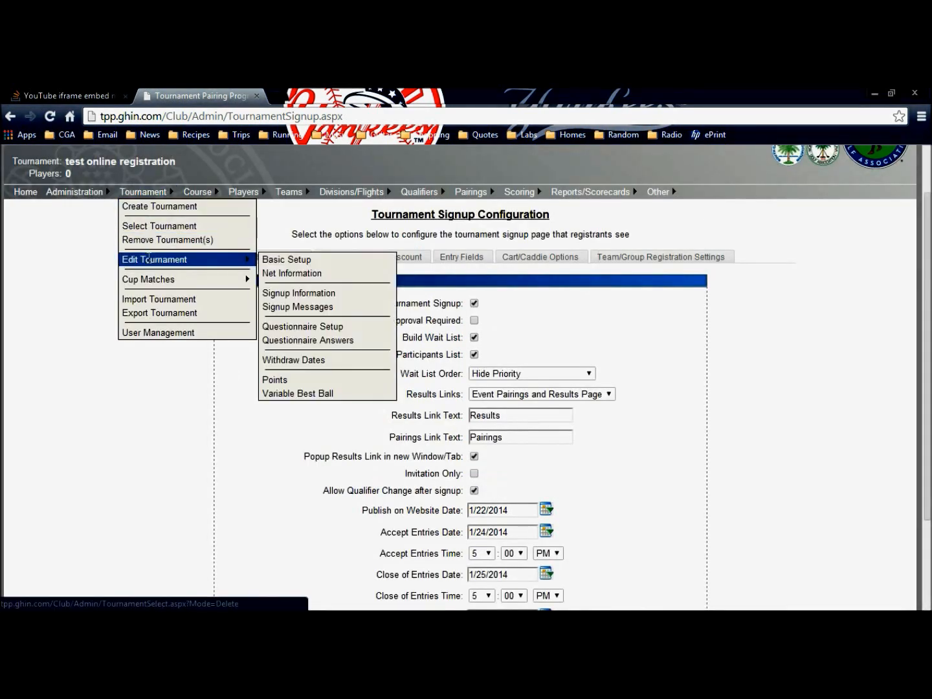
pyautogui.click(292, 271)
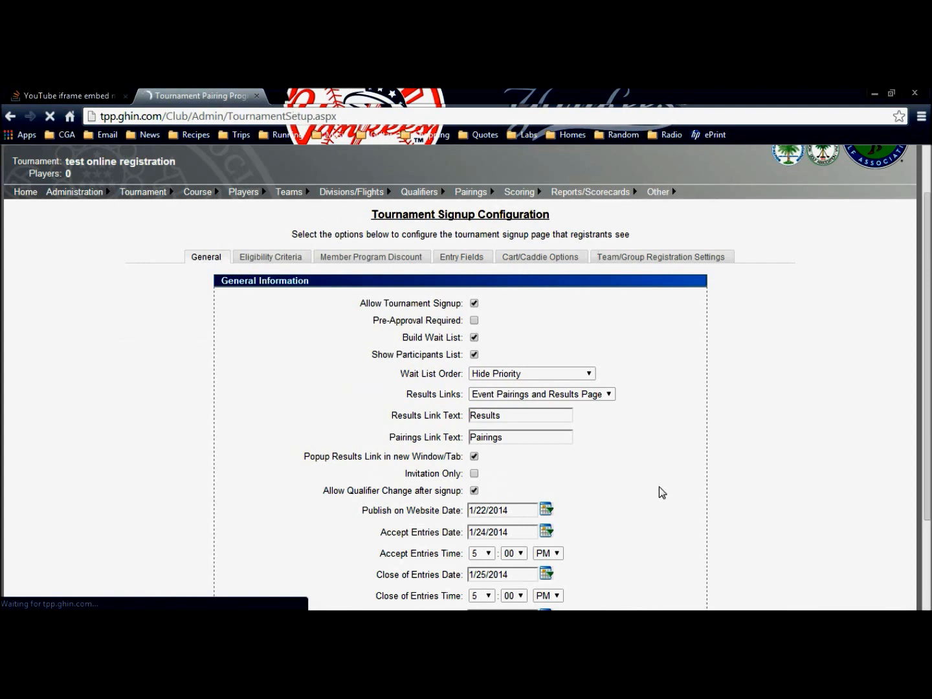
pyautogui.scroll(-2, 659, 486)
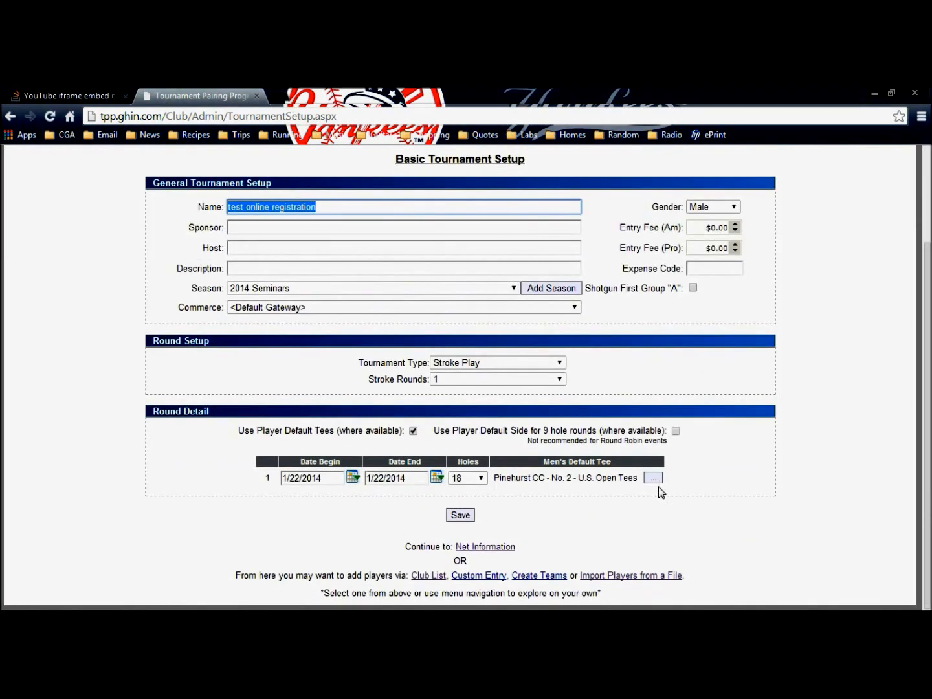
pyautogui.click(352, 479)
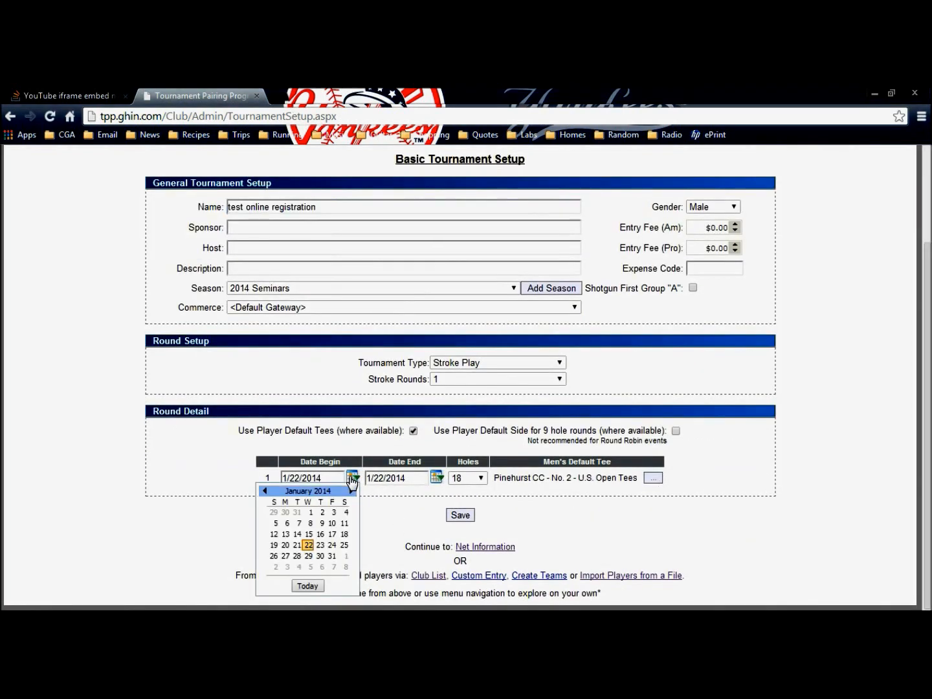
pyautogui.click(343, 546)
pyautogui.scroll(-3, 458, 523)
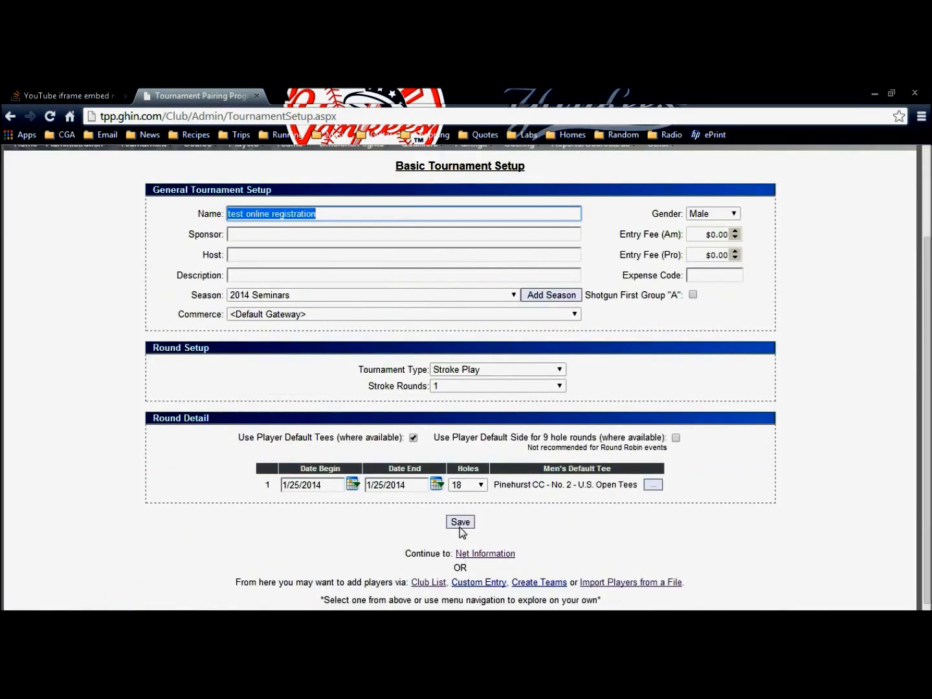
pyautogui.click(461, 522)
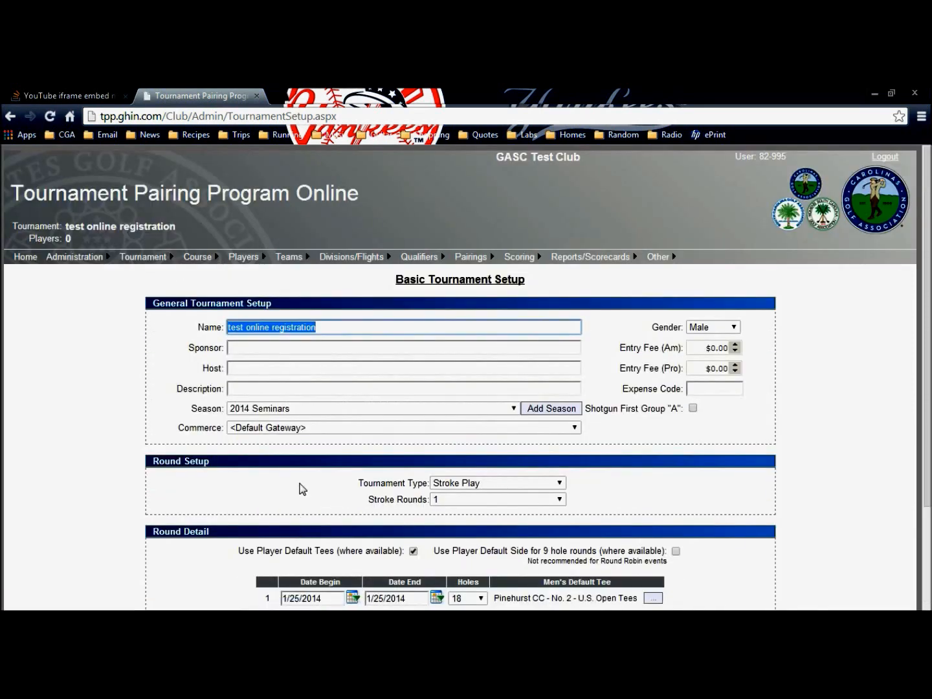
# Return to the tournament's signup information and set Player Eligibility to GHIN Number Required in the eligibility criteria.
pyautogui.moveTo(156, 259)
pyautogui.moveTo(171, 327)
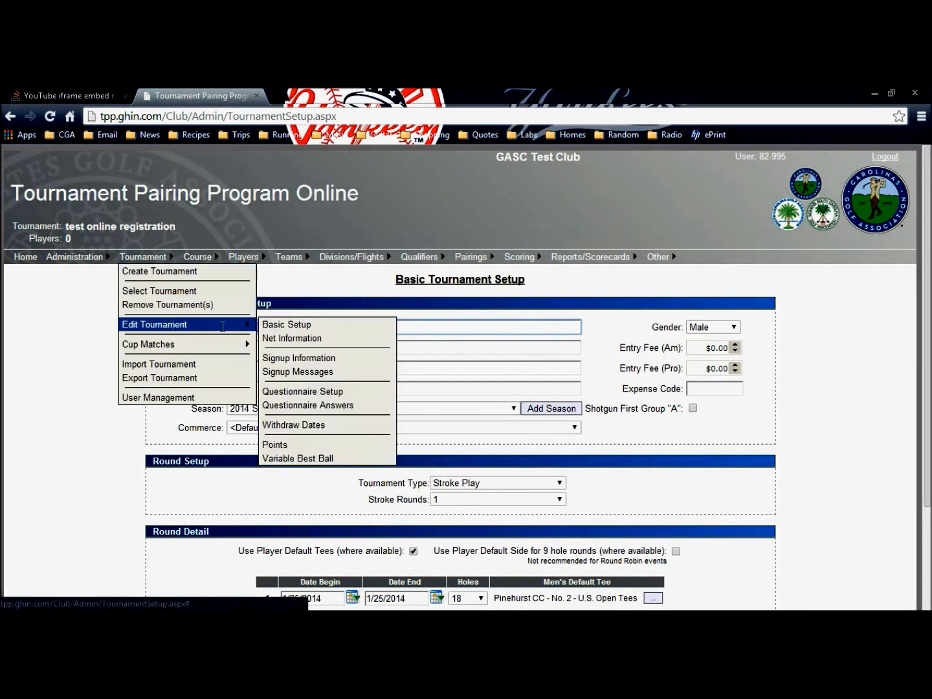
pyautogui.click(284, 359)
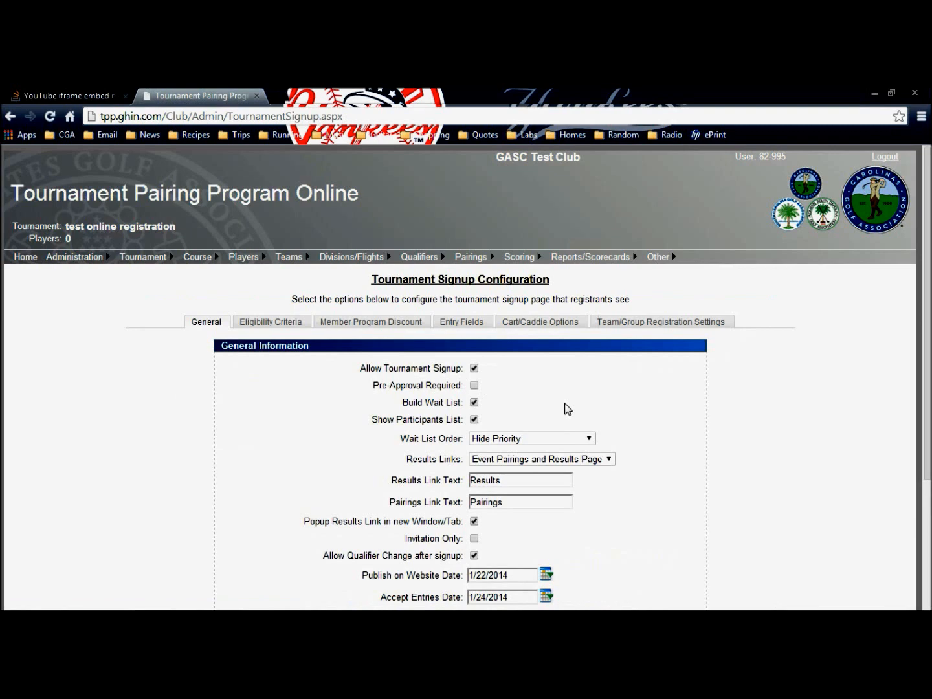
pyautogui.scroll(-2, 566, 410)
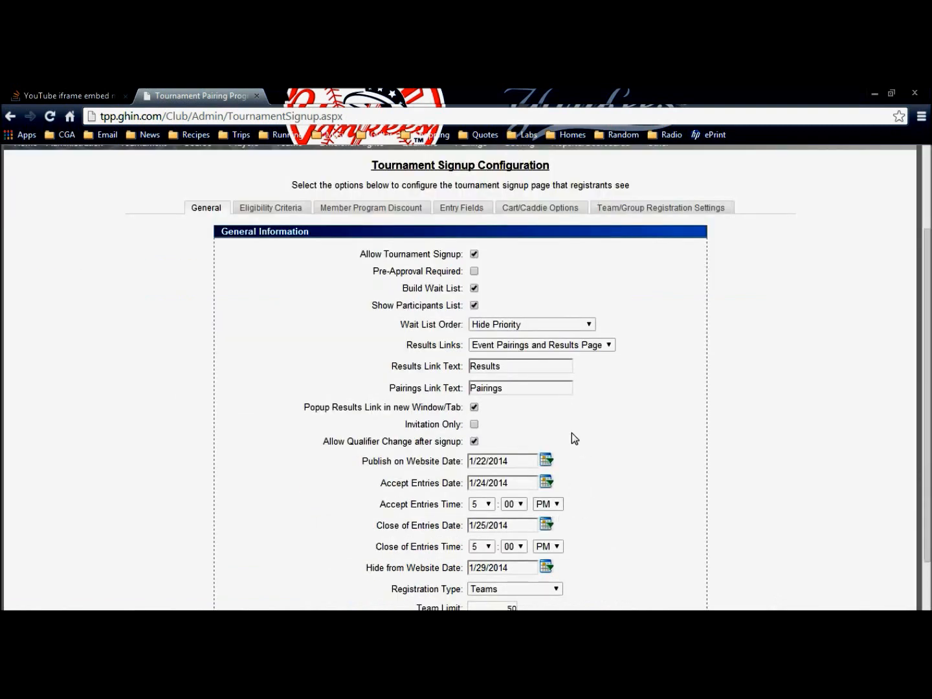
pyautogui.scroll(-1, 574, 436)
pyautogui.scroll(2, 586, 431)
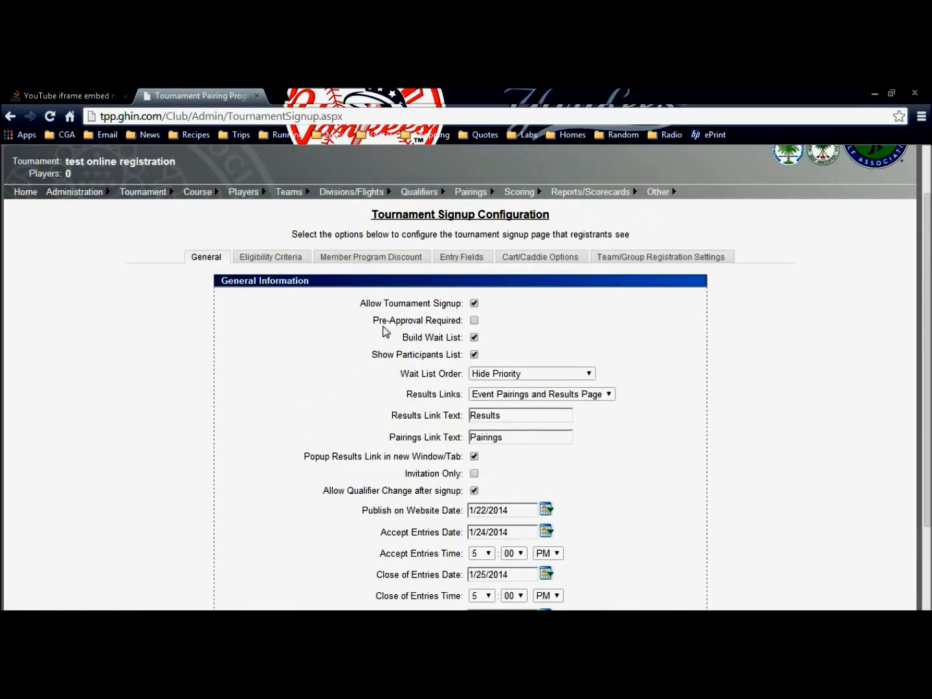
pyautogui.click(292, 260)
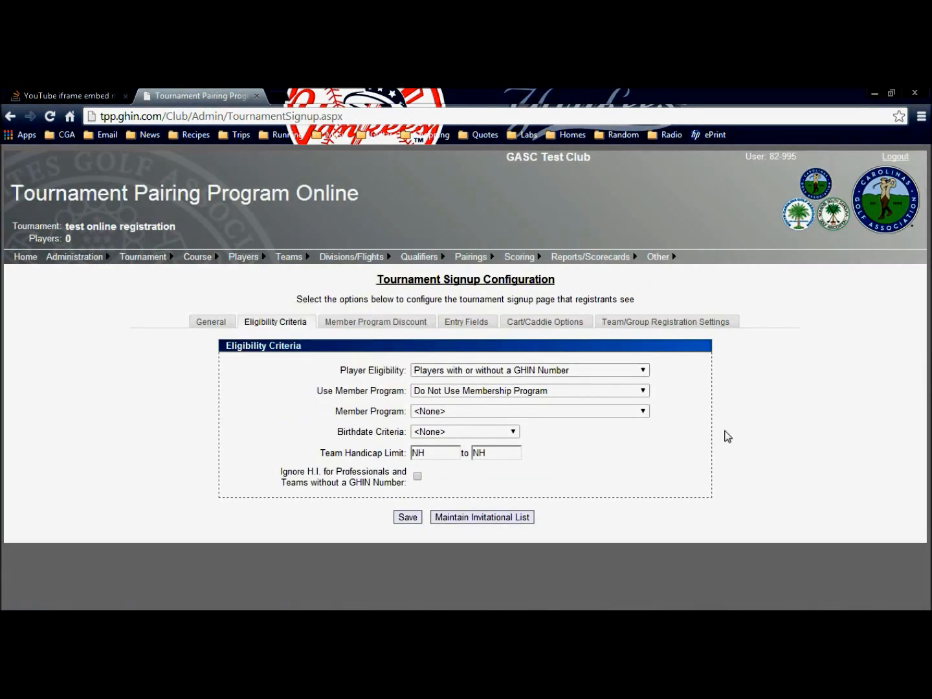
pyautogui.click(644, 369)
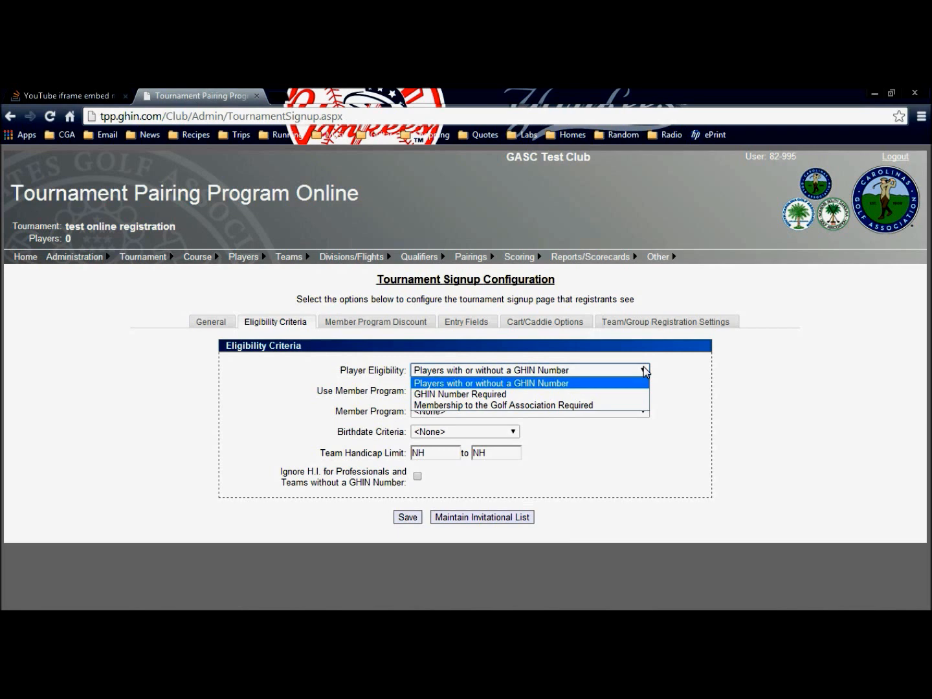
pyautogui.click(572, 393)
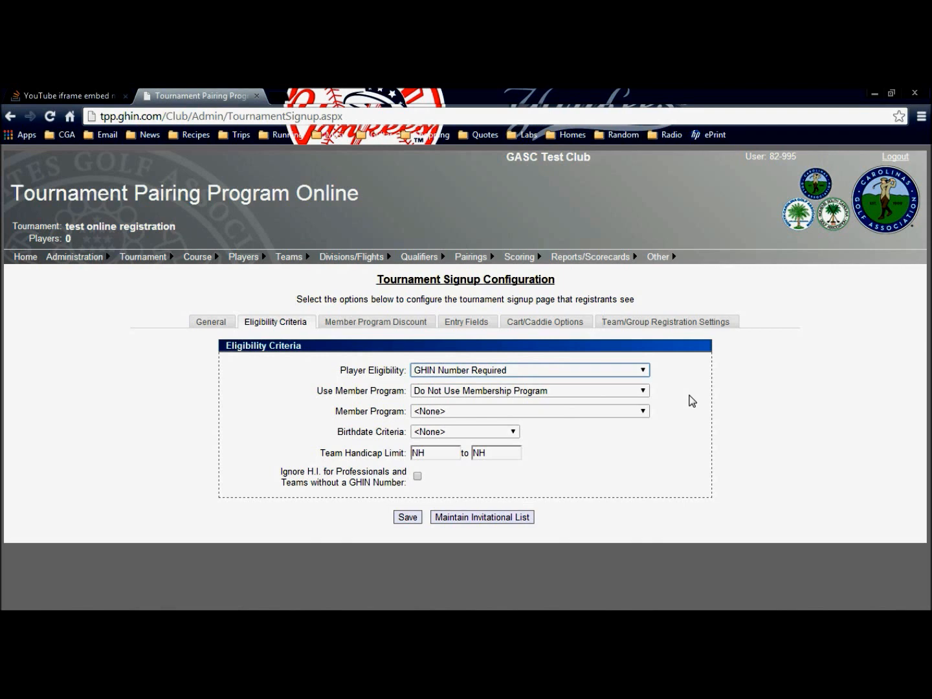
# Set Use Member Program to Use Player Eligibility AND Member Program, with Seniors as the member program.
pyautogui.click(642, 393)
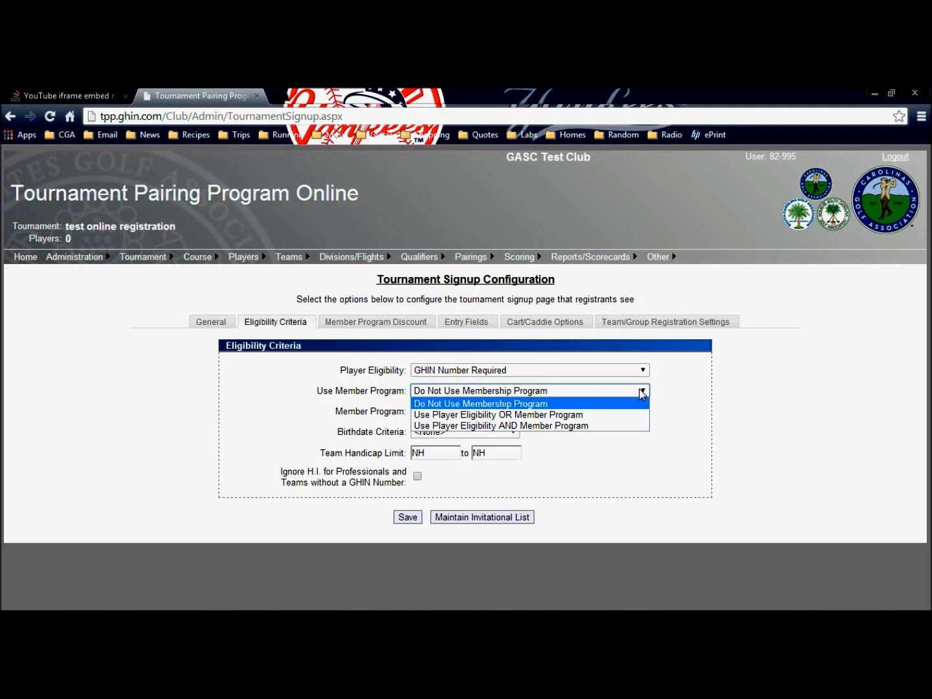
pyautogui.click(607, 426)
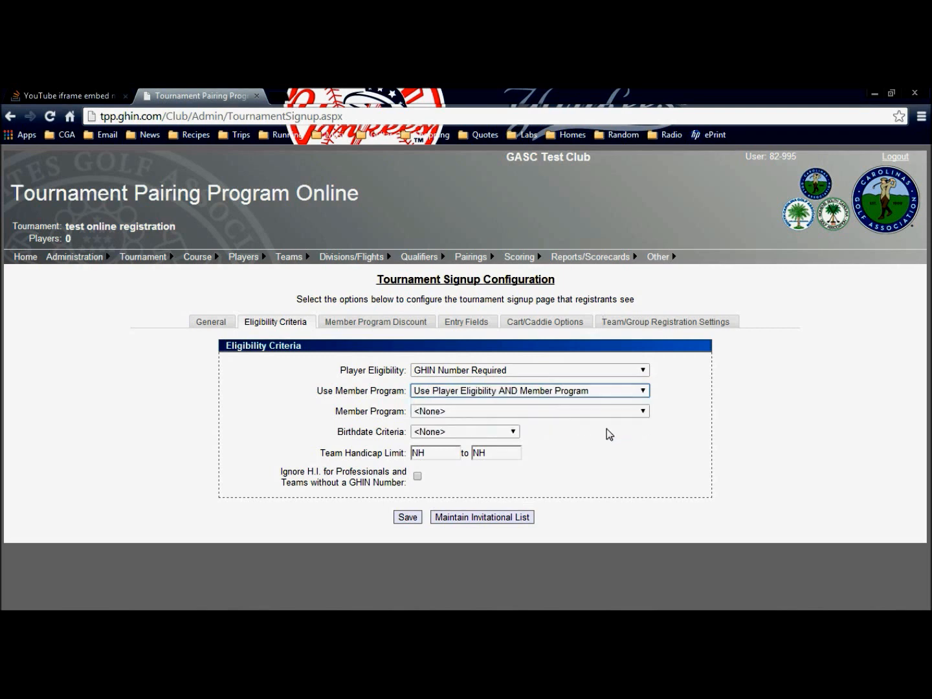
pyautogui.click(641, 411)
pyautogui.click(609, 434)
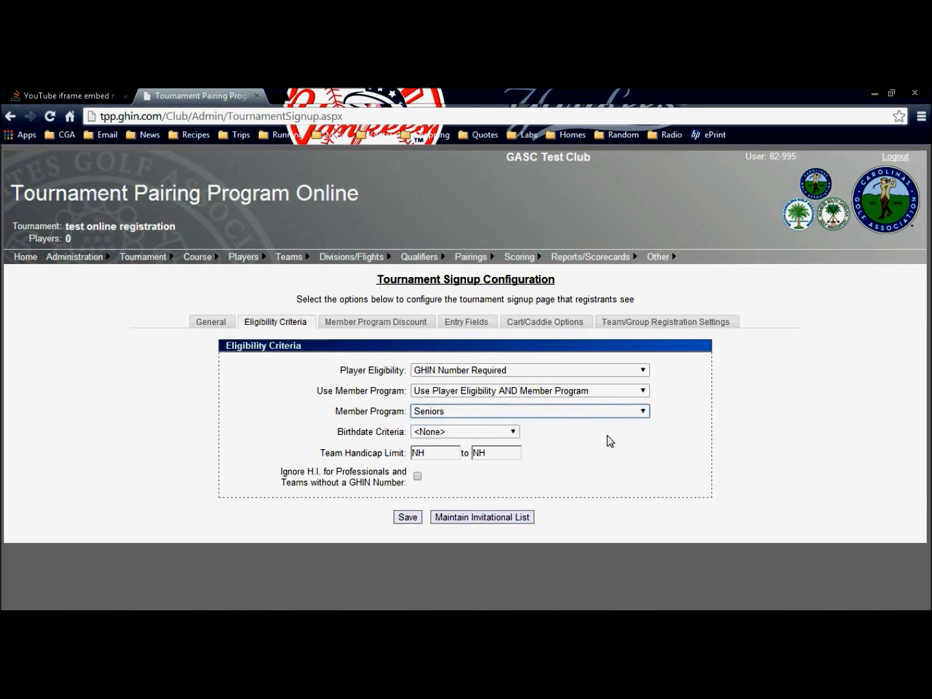
# Set Member Program to None and Use Member Program to Do Not Use Membership Program, and save the eligibility criteria.
pyautogui.click(623, 413)
pyautogui.click(610, 425)
pyautogui.click(620, 392)
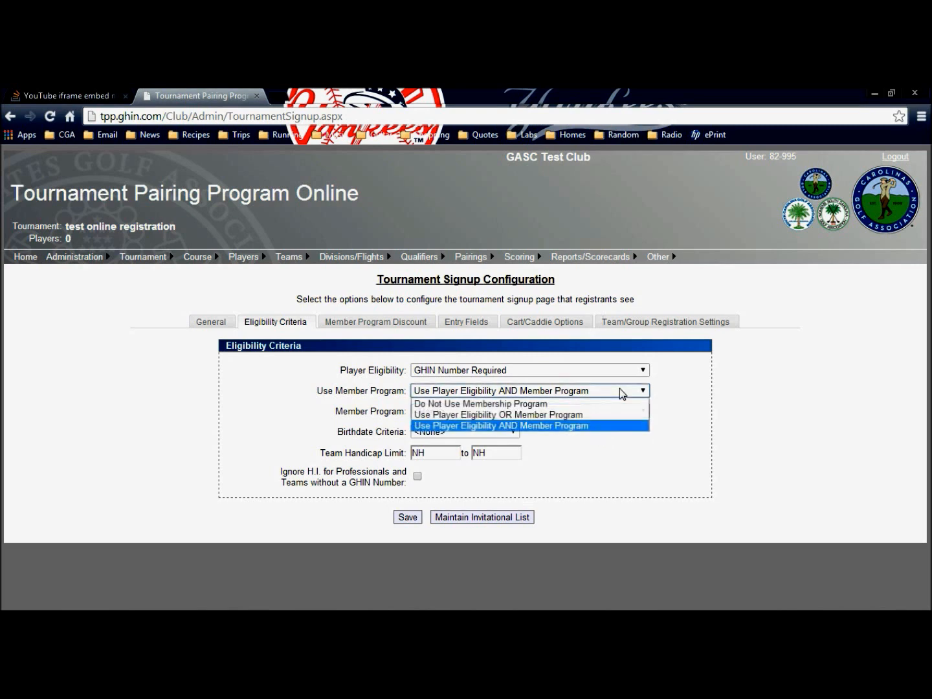
pyautogui.click(590, 405)
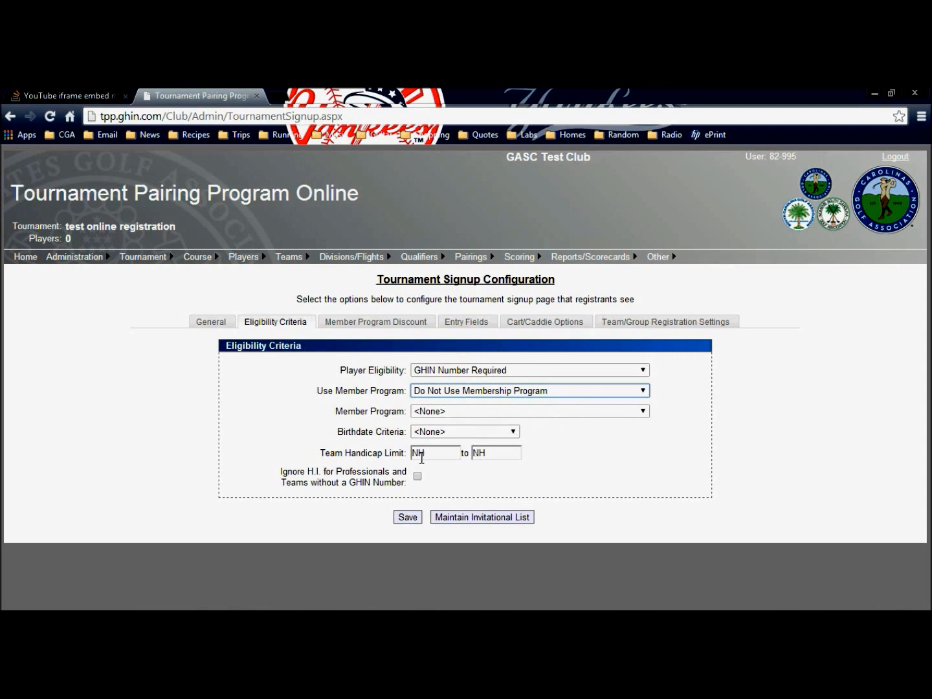
pyautogui.click(407, 518)
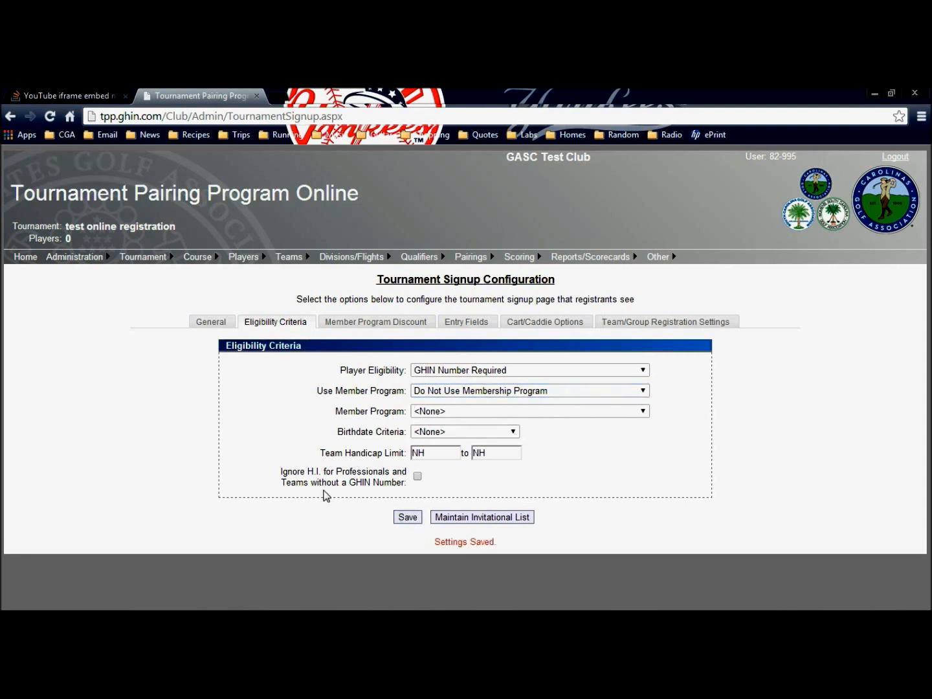
# View the member program discount settings, and set the City and State entry fields to None.
pyautogui.click(399, 327)
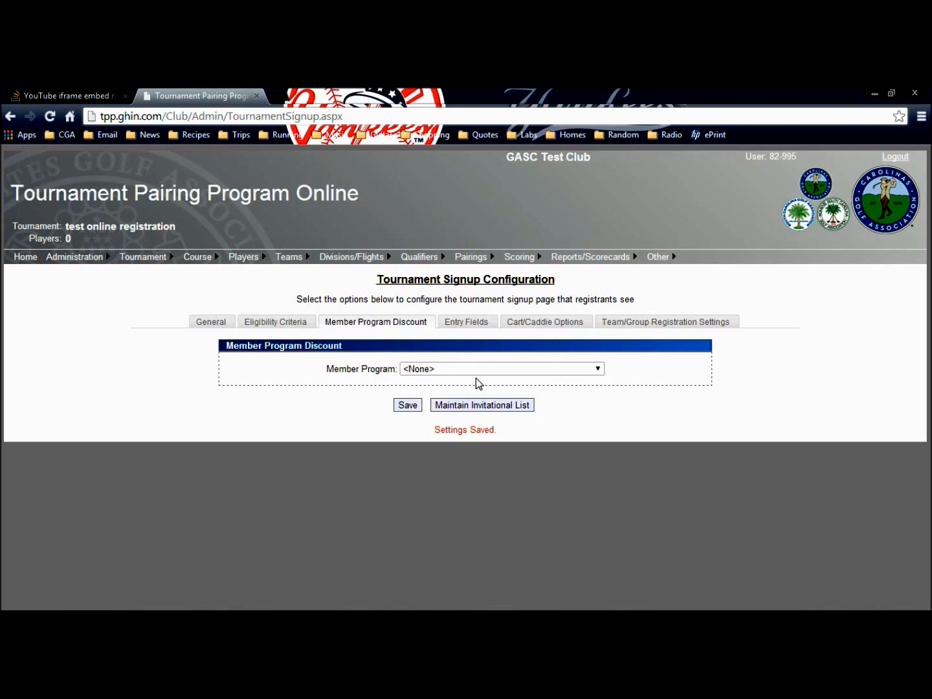
pyautogui.click(469, 328)
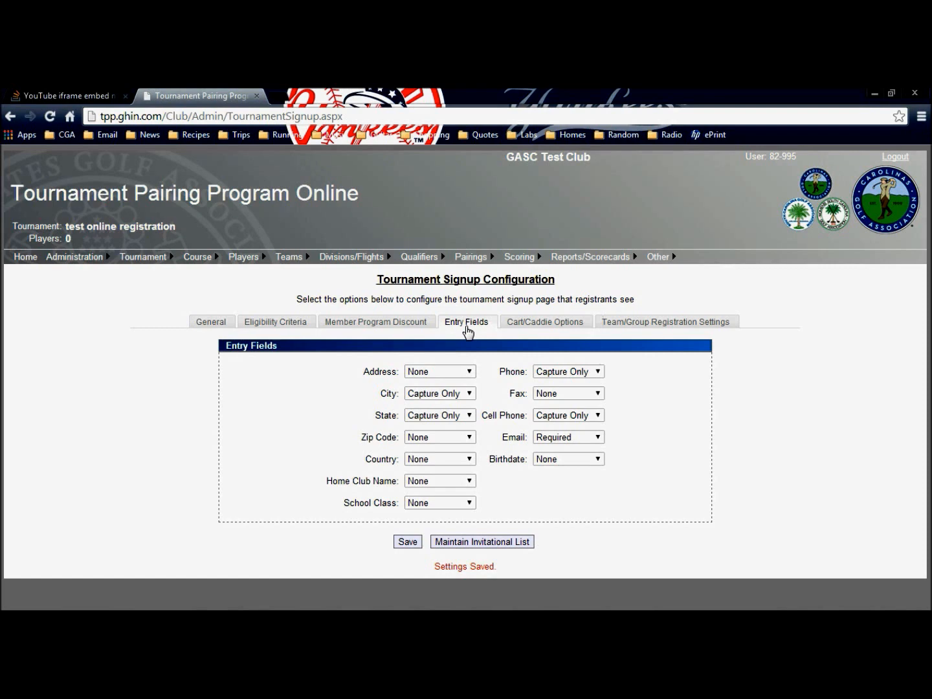
pyautogui.click(472, 372)
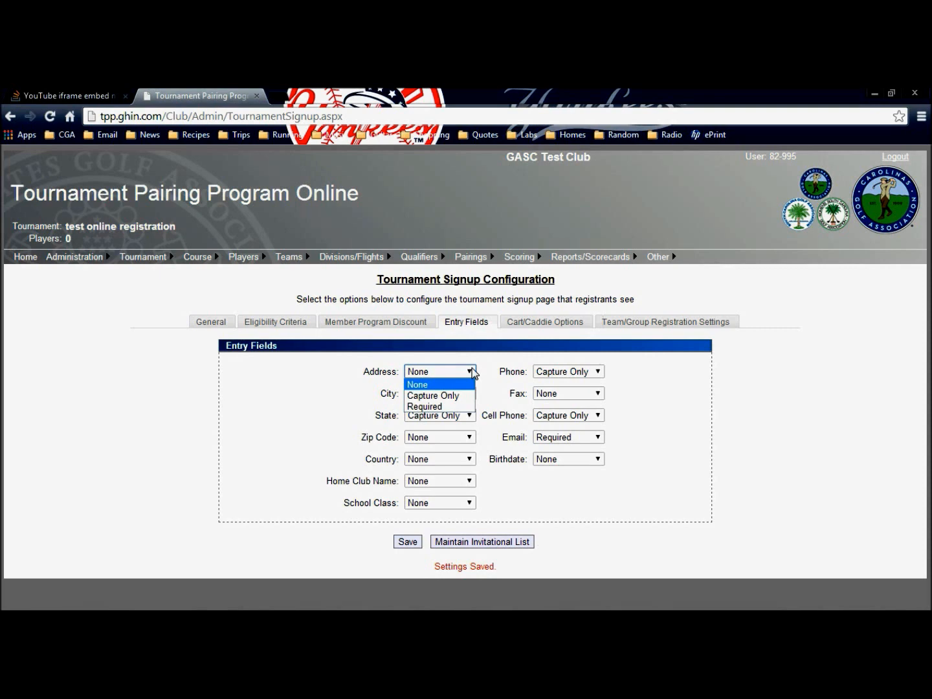
pyautogui.click(495, 370)
pyautogui.click(470, 394)
pyautogui.click(466, 407)
pyautogui.click(470, 420)
pyautogui.click(464, 428)
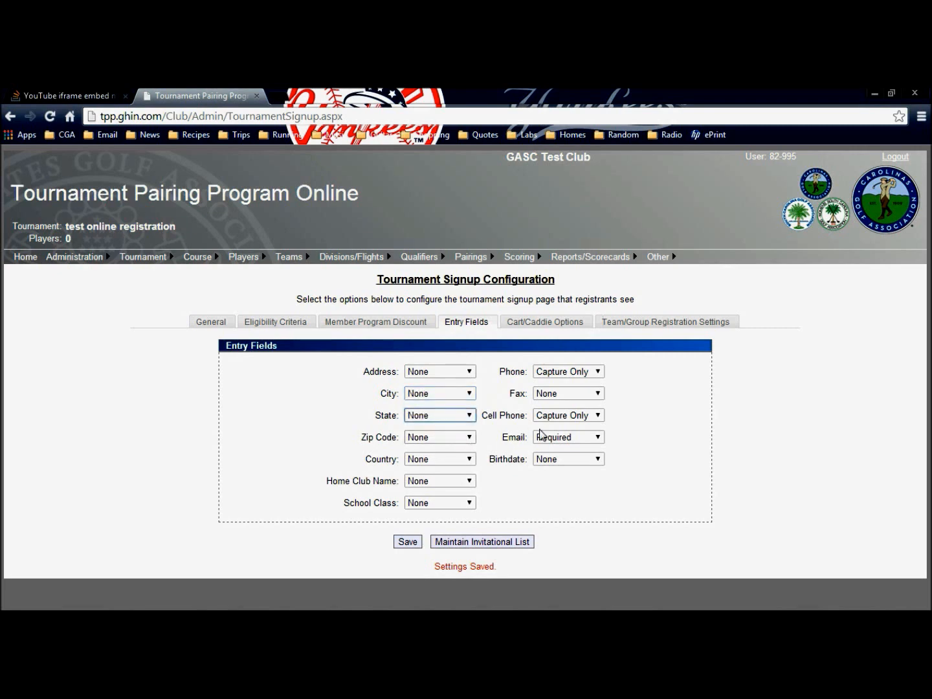
# Set the Phone and Cell Phone entry fields to None and save the entry field settings.
pyautogui.click(595, 373)
pyautogui.click(586, 383)
pyautogui.click(595, 416)
pyautogui.click(546, 428)
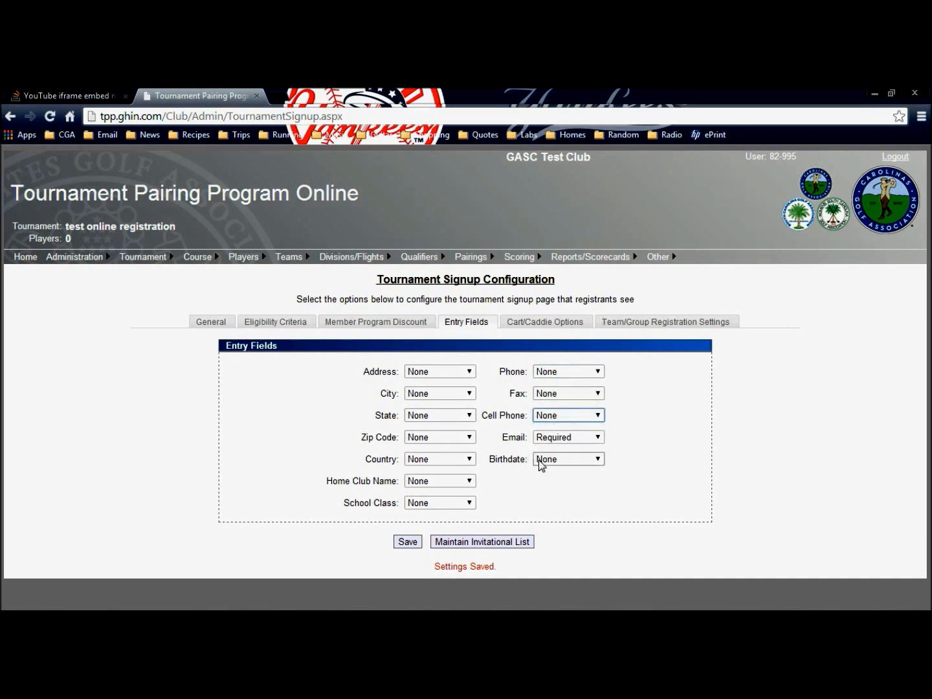
pyautogui.click(407, 541)
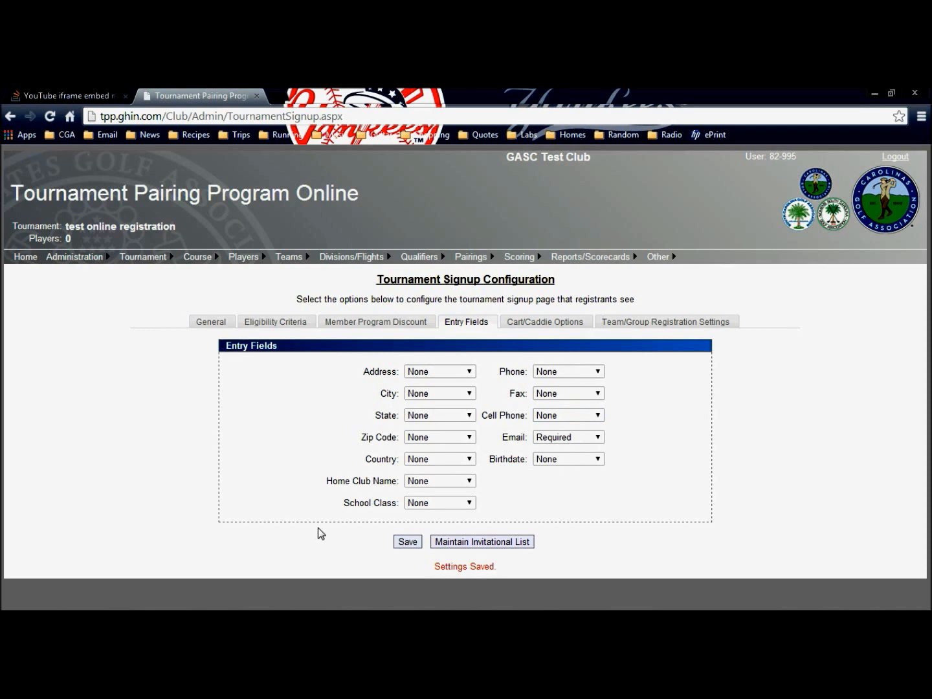
# View the cart and caddie options, and set Select Partners during Registration to Allow, but not required in the team registration settings.
pyautogui.click(529, 327)
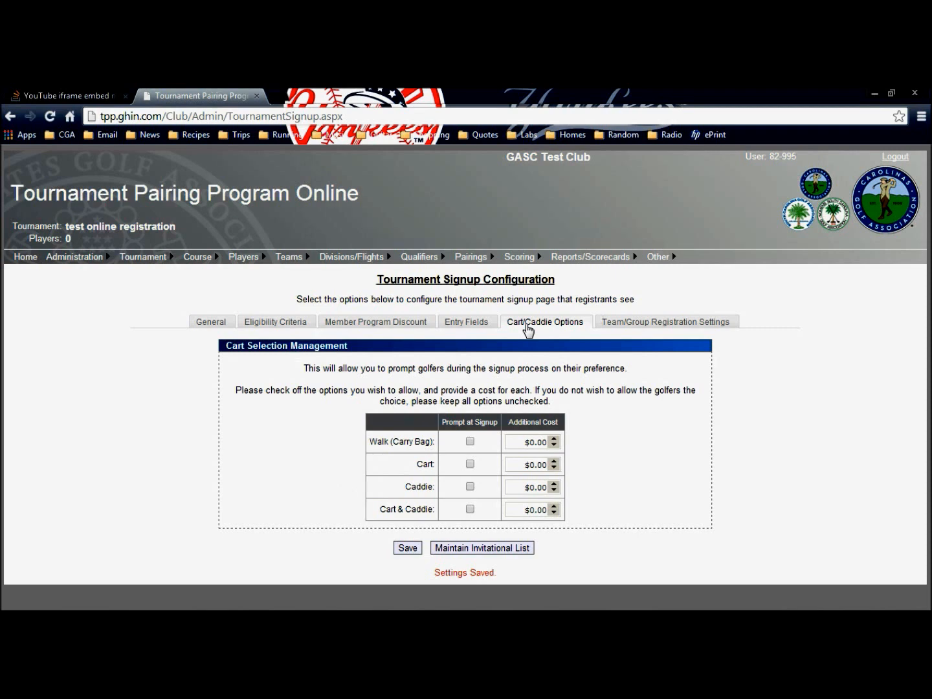
pyautogui.click(644, 327)
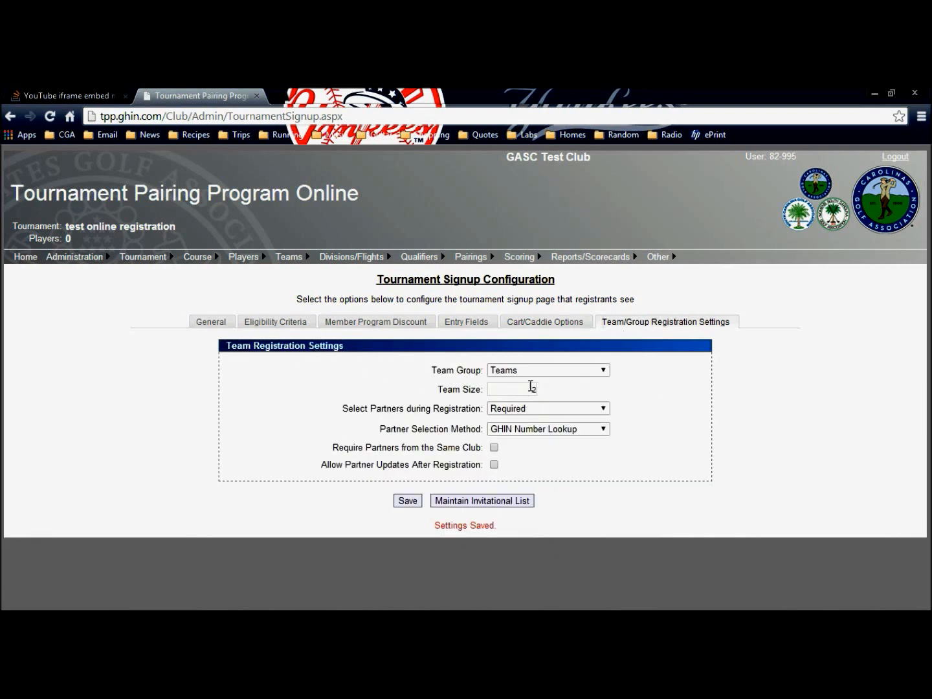
pyautogui.click(595, 411)
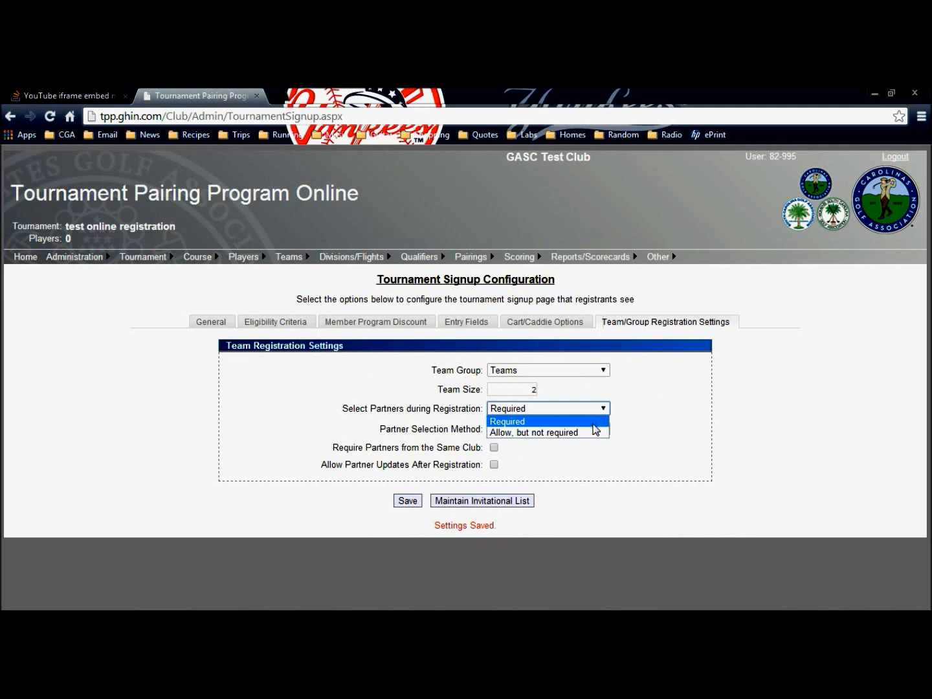
pyautogui.click(595, 433)
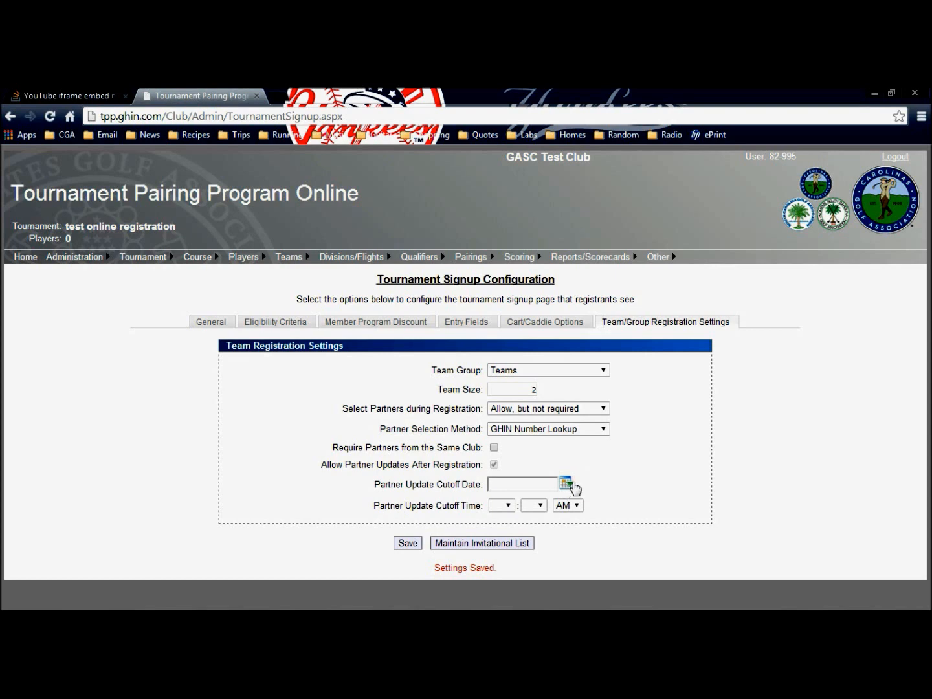
# Set the Partner Update Cutoff Date to 1/25/2014 and the Partner Selection Method to Registered Players Only.
pyautogui.click(569, 486)
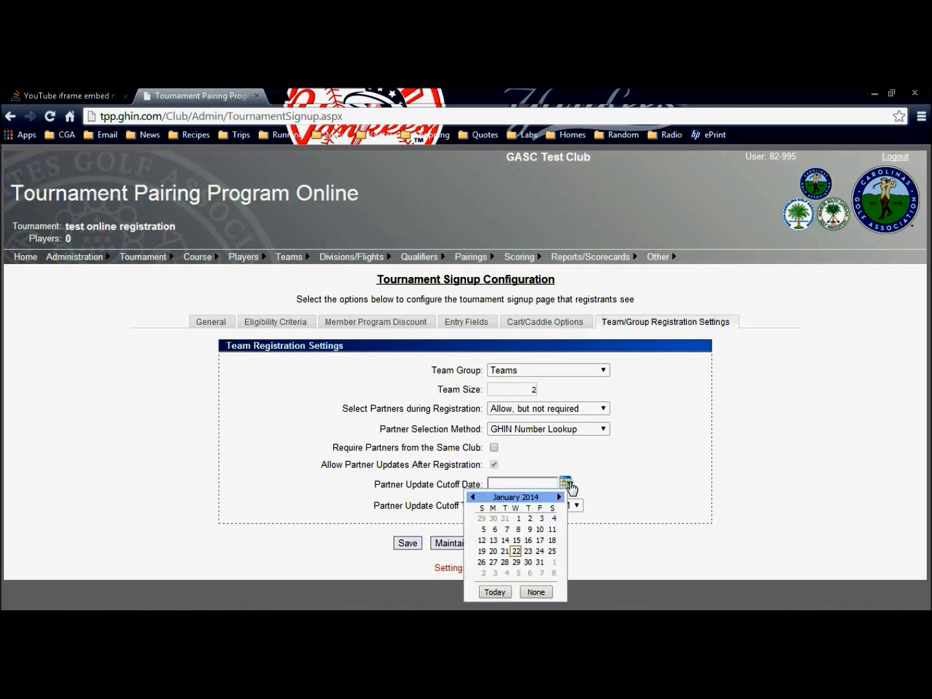
pyautogui.click(550, 550)
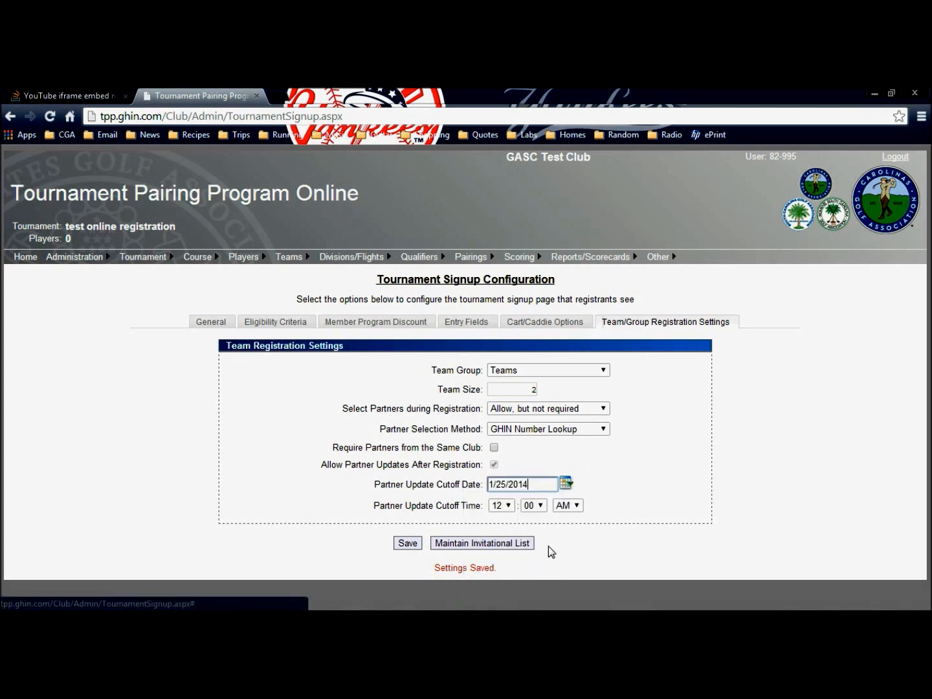
pyautogui.click(597, 433)
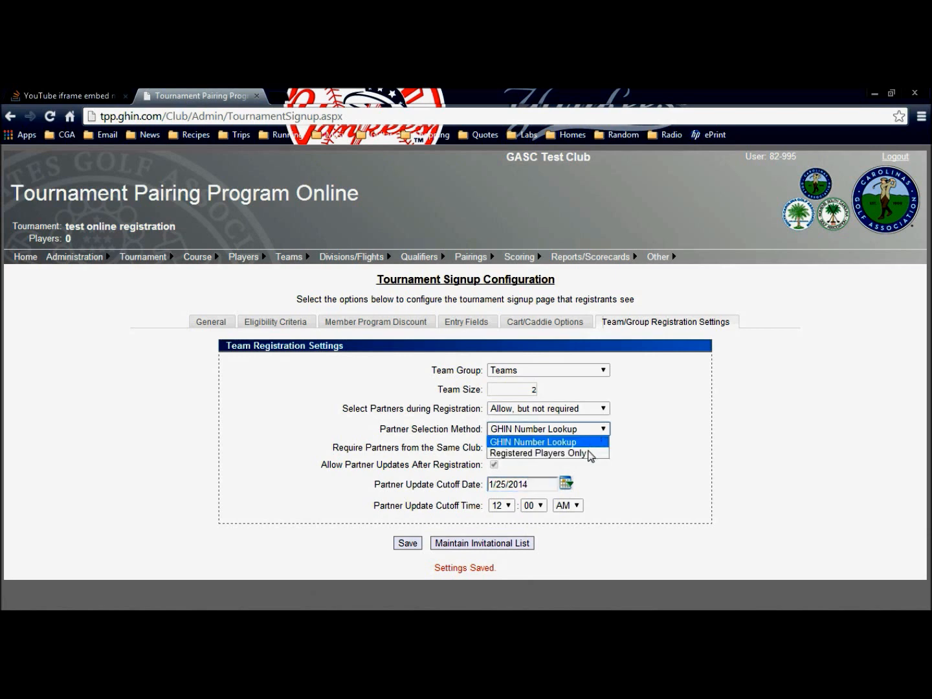
pyautogui.click(591, 453)
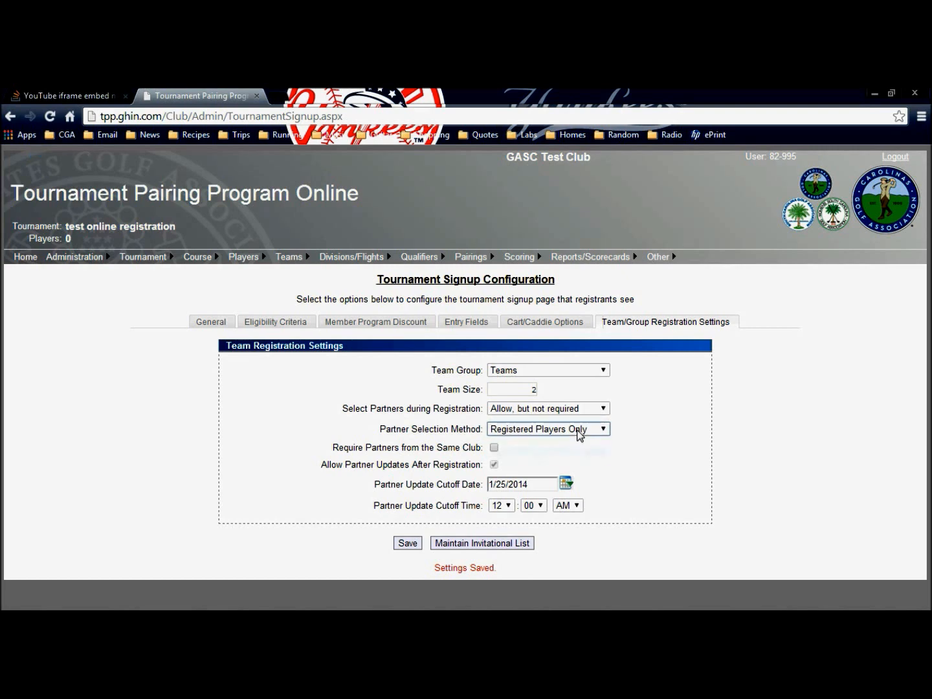
# Check the Partner Selection Method choices, keep Registered Players Only, and save the team registration settings.
pyautogui.click(576, 430)
pyautogui.click(621, 425)
pyautogui.click(407, 544)
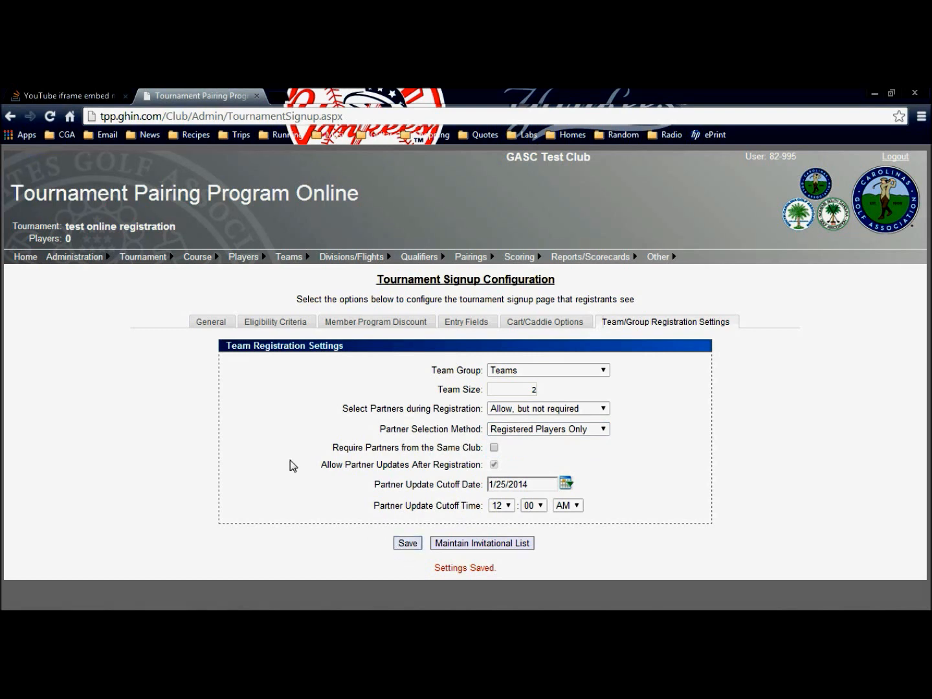
# Open the tournament's signup messages, choose the Event Description (Landing Page) message type, and turn off its message template.
pyautogui.moveTo(147, 254)
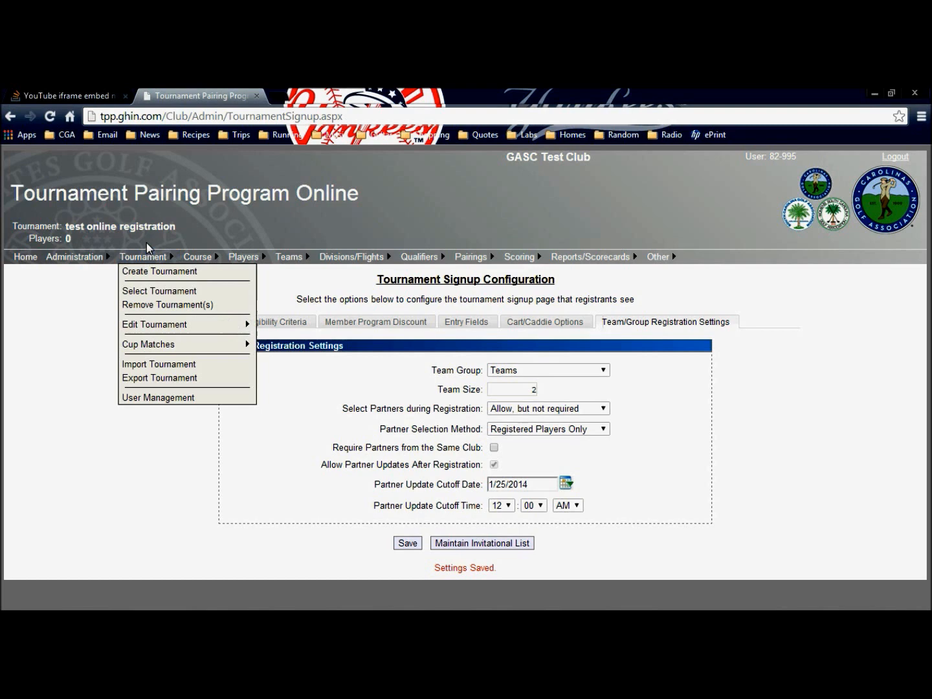
pyautogui.moveTo(188, 323)
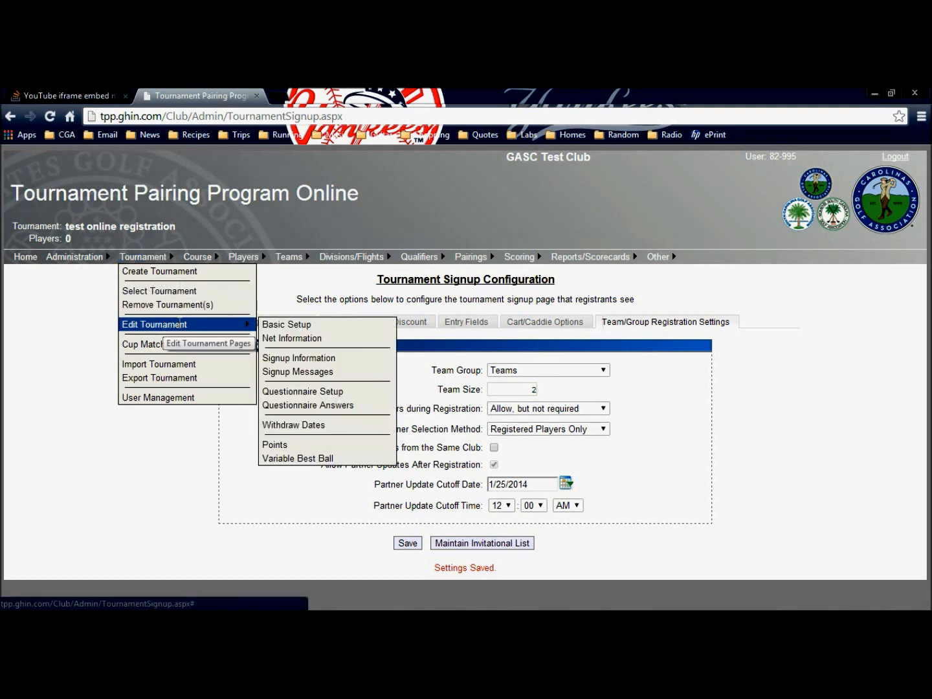
pyautogui.click(301, 377)
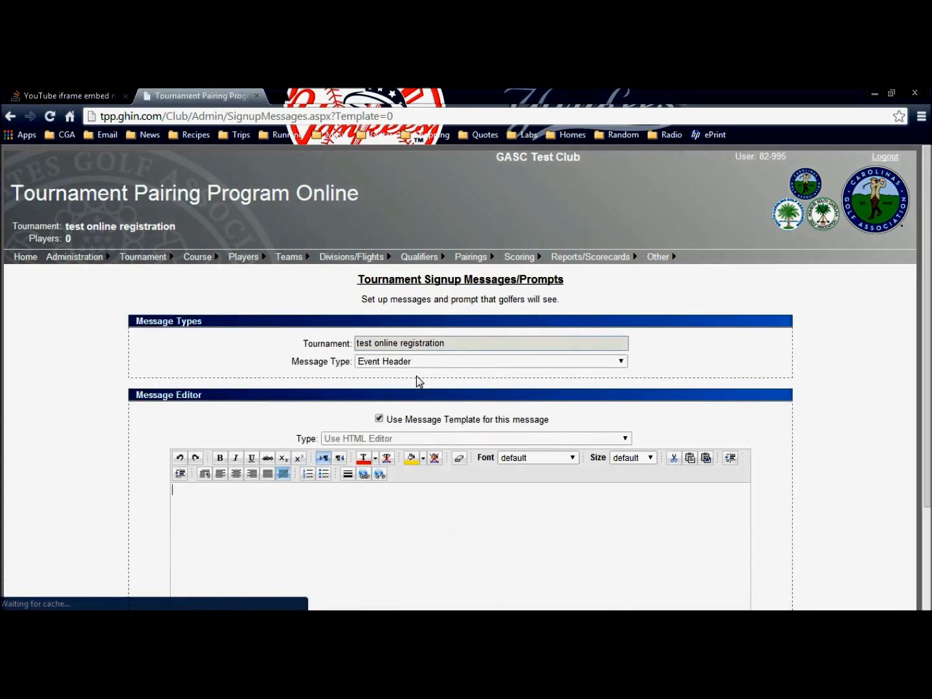
pyautogui.click(437, 369)
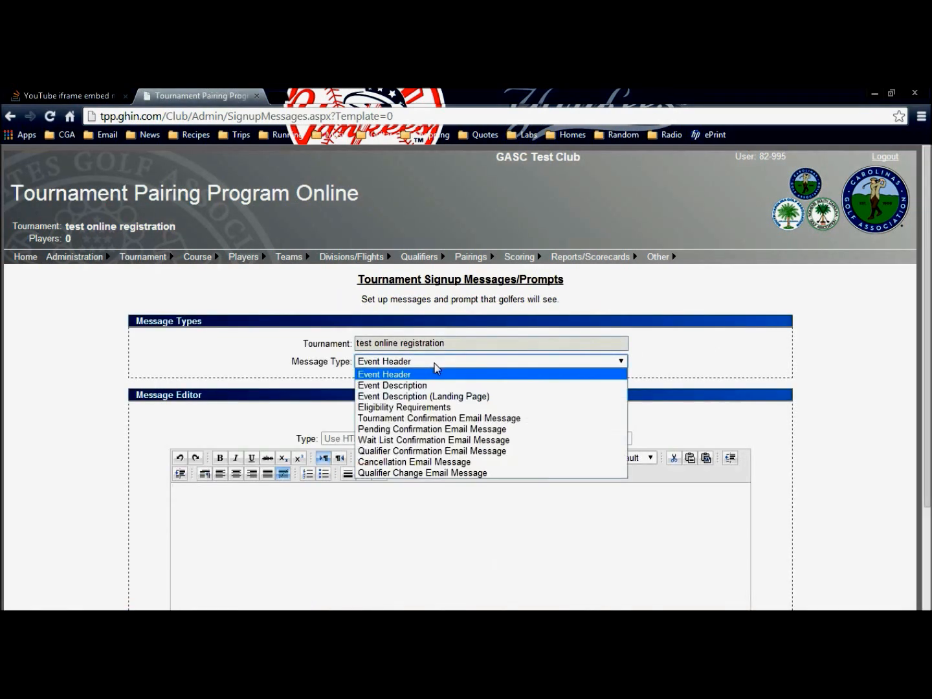
pyautogui.click(425, 397)
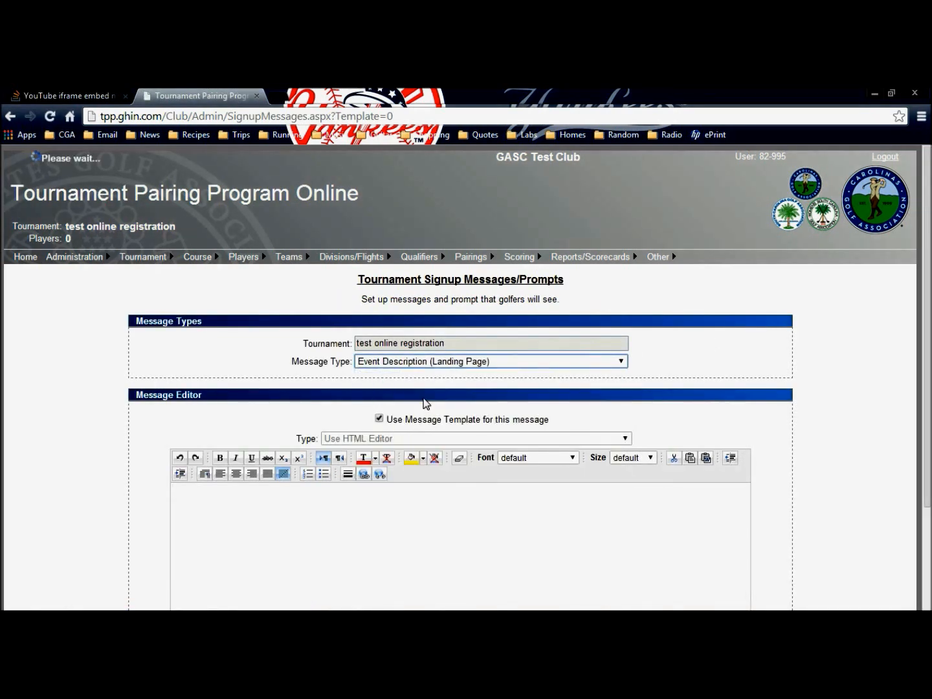
pyautogui.click(379, 419)
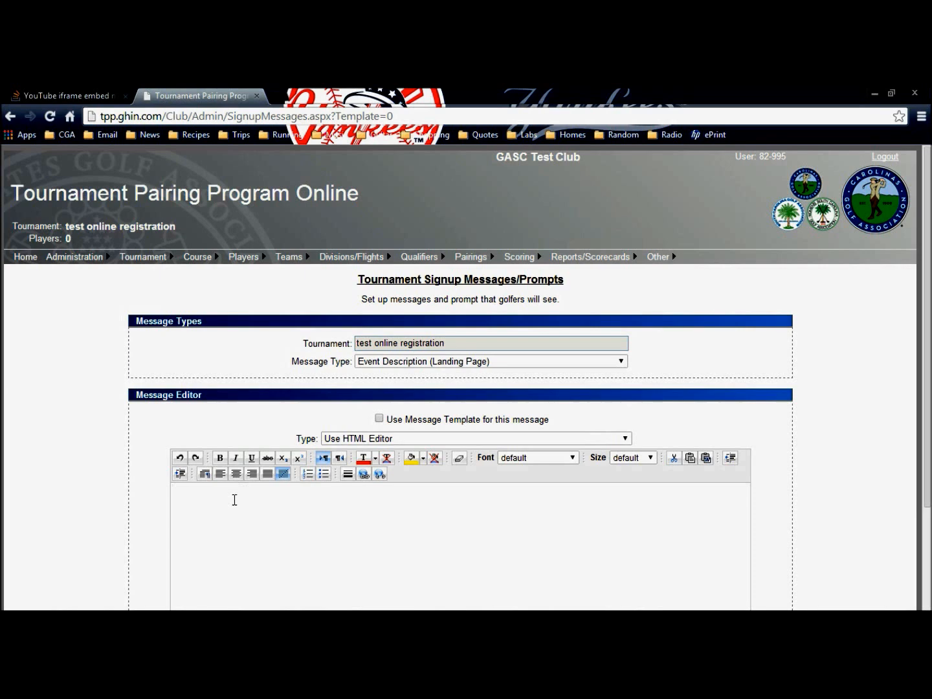
# Enter "This is the event description." as the landing page event description and save the message.
pyautogui.scroll(-2, 236, 499)
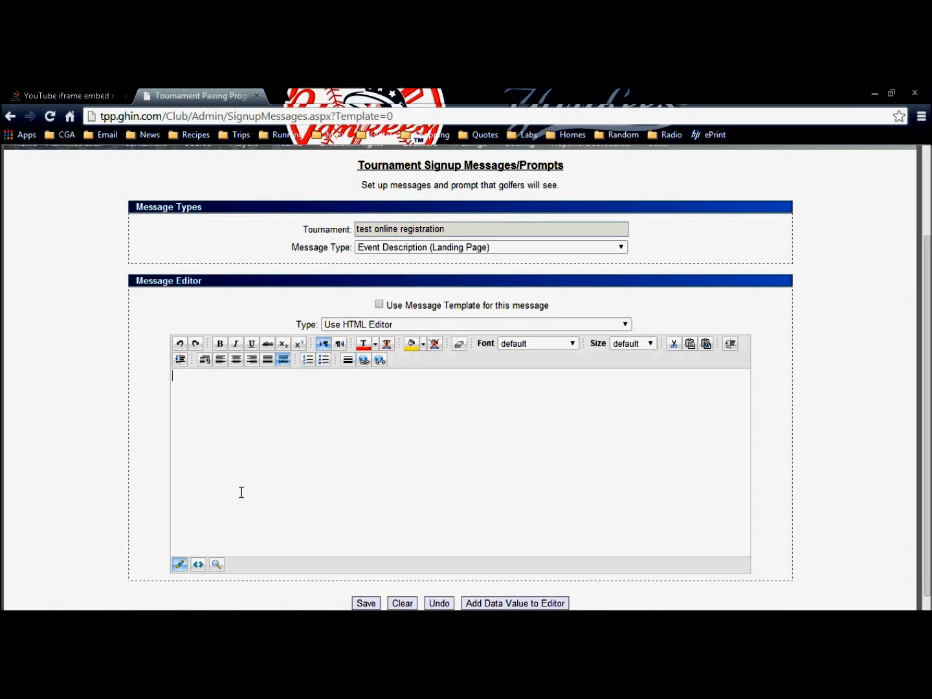
pyautogui.write('This is the v')
pyautogui.press('BackSpace')
pyautogui.write('event descrit')
pyautogui.press('BackSpace')
pyautogui.write('ption.')
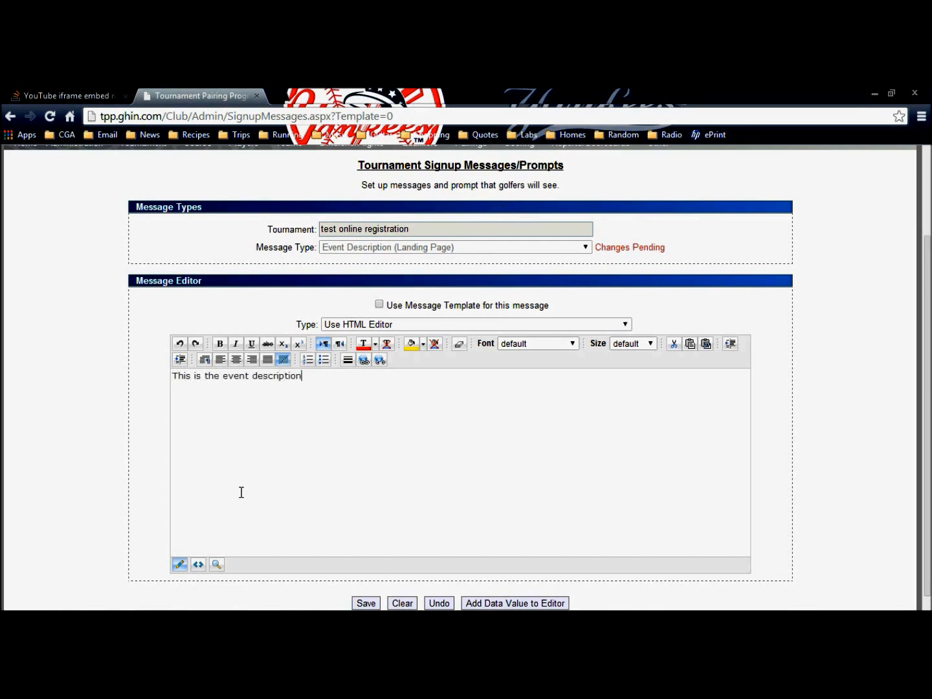
pyautogui.click(366, 604)
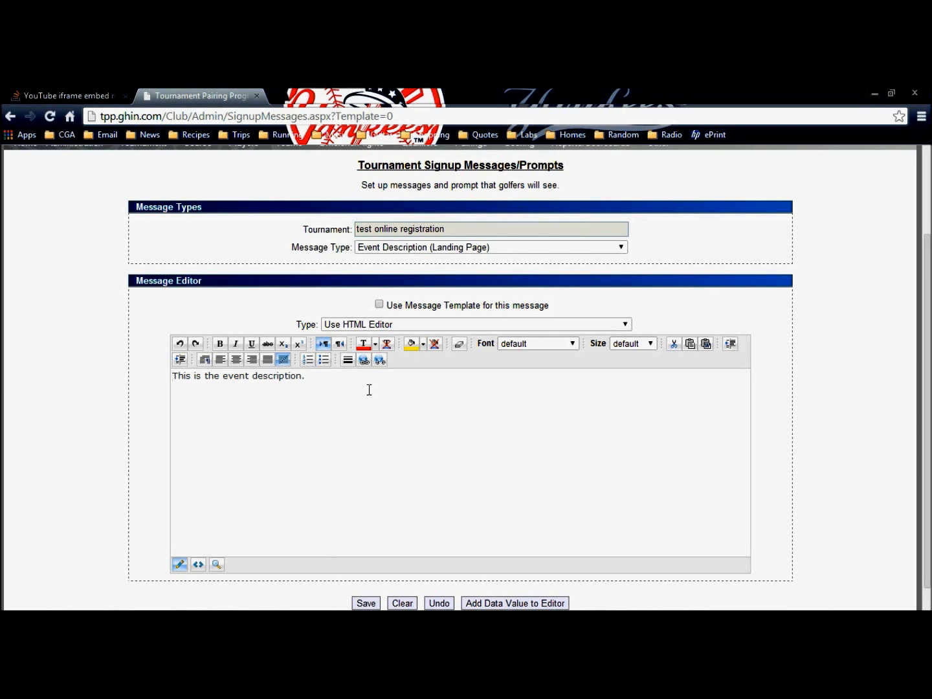
# Add a withdraw date for the tournament with a cutoff date of 1/25/2014 and save it.
pyautogui.scroll(2, 369, 389)
pyautogui.moveTo(147, 265)
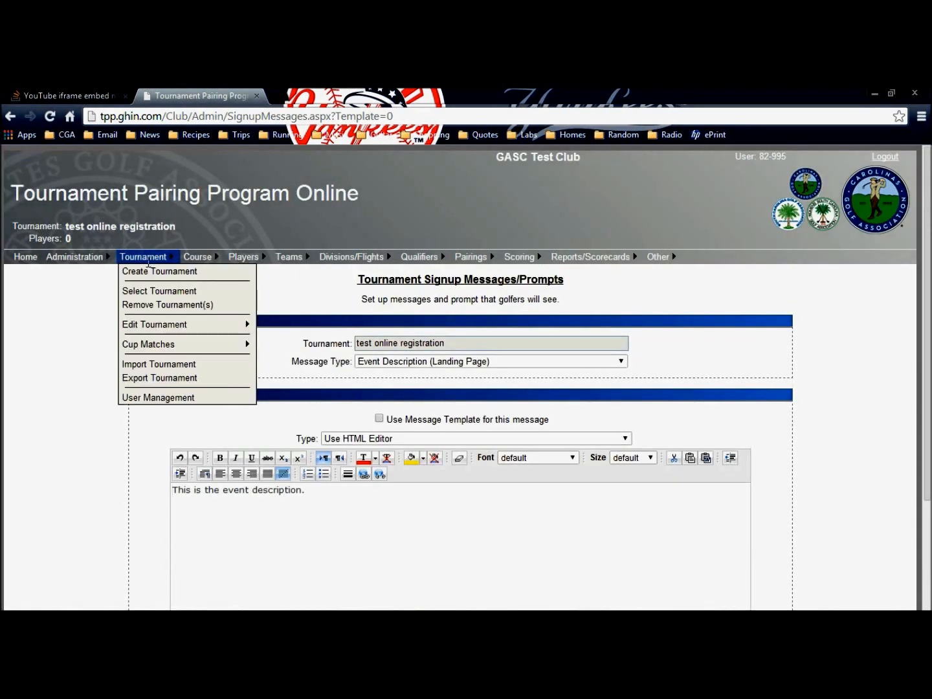
pyautogui.moveTo(156, 322)
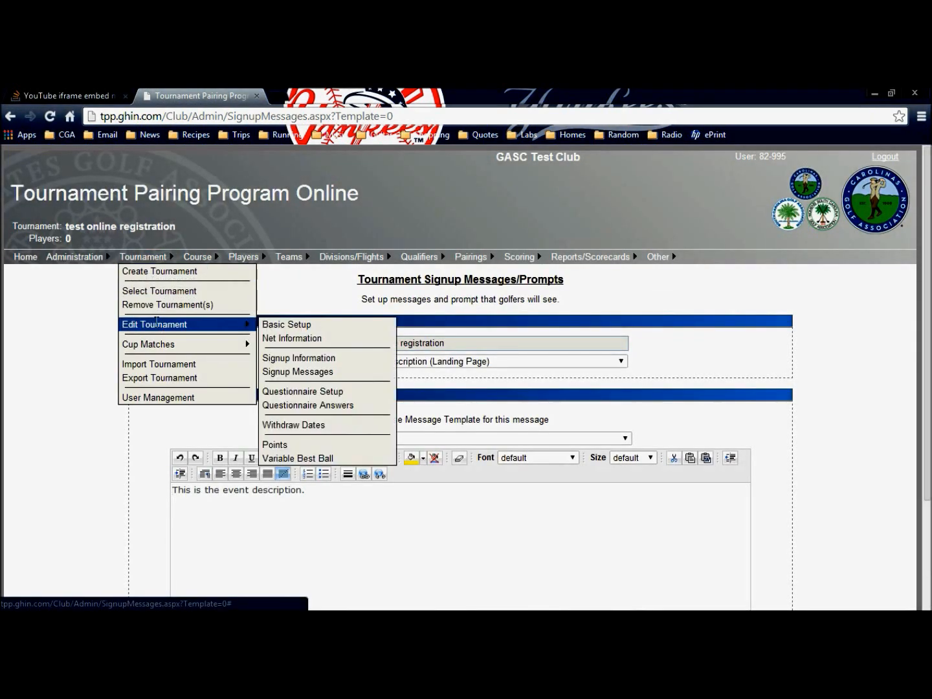
pyautogui.click(306, 426)
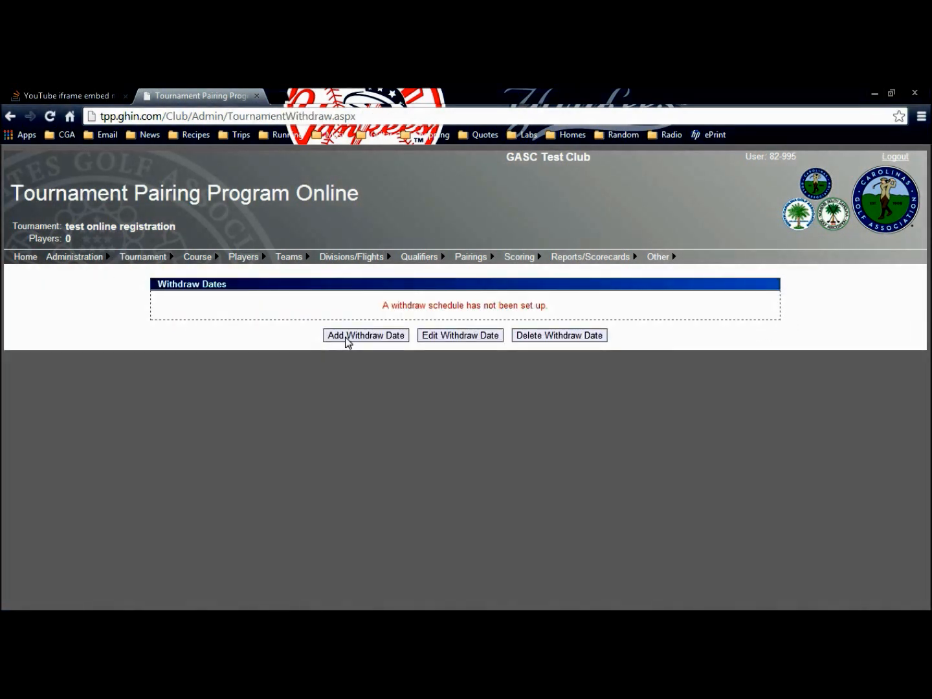
pyautogui.click(347, 340)
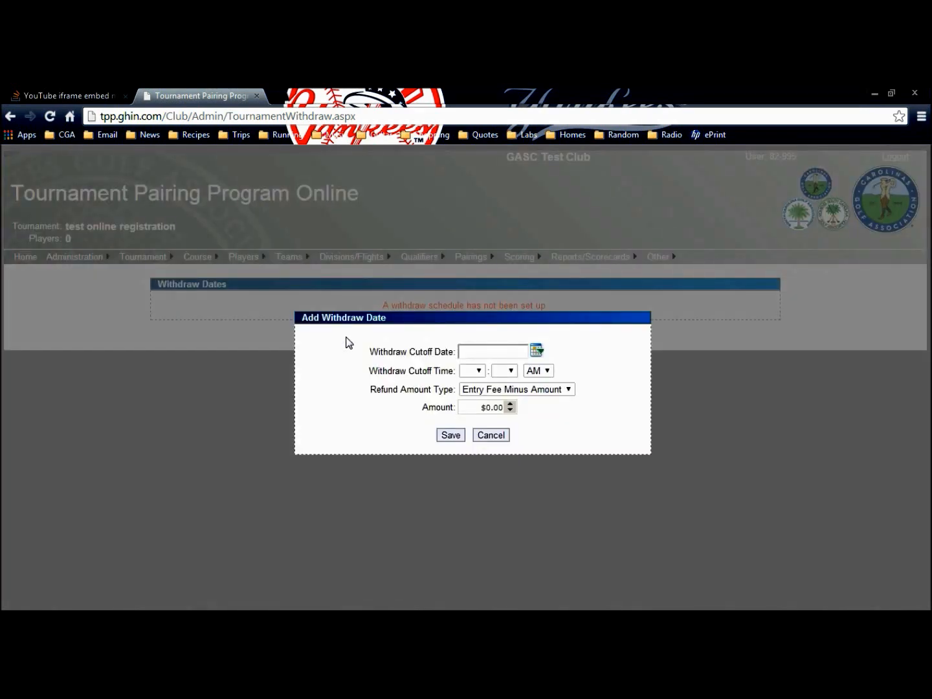
pyautogui.click(538, 353)
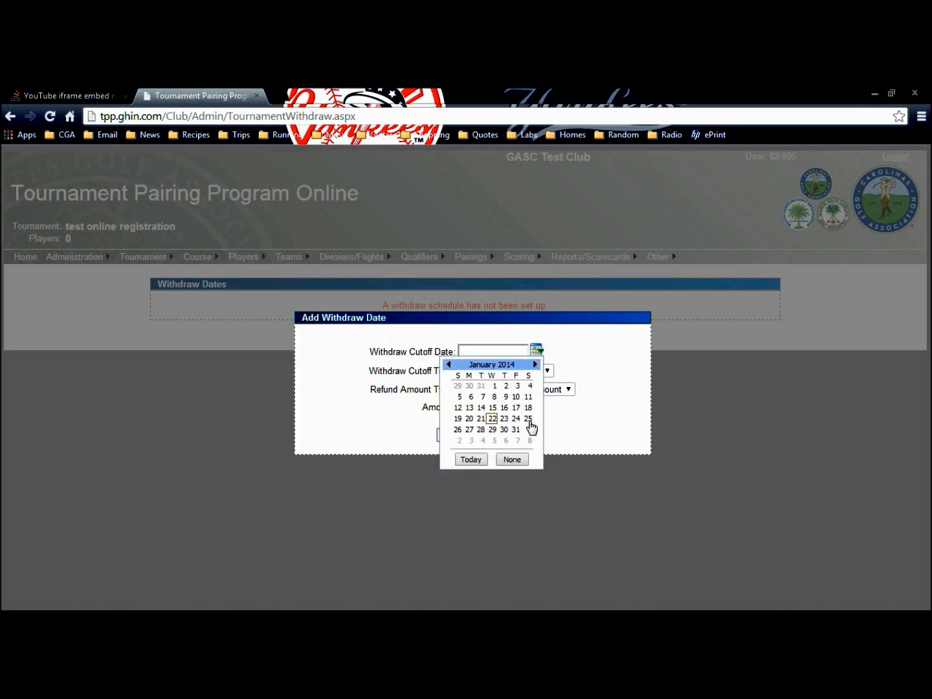
pyautogui.click(527, 419)
pyautogui.click(451, 434)
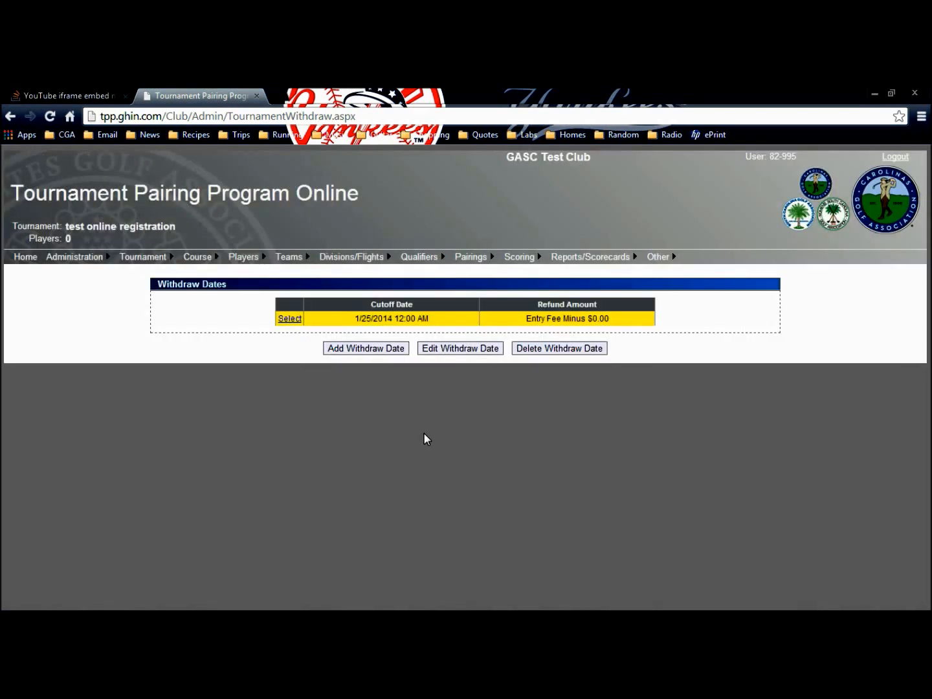